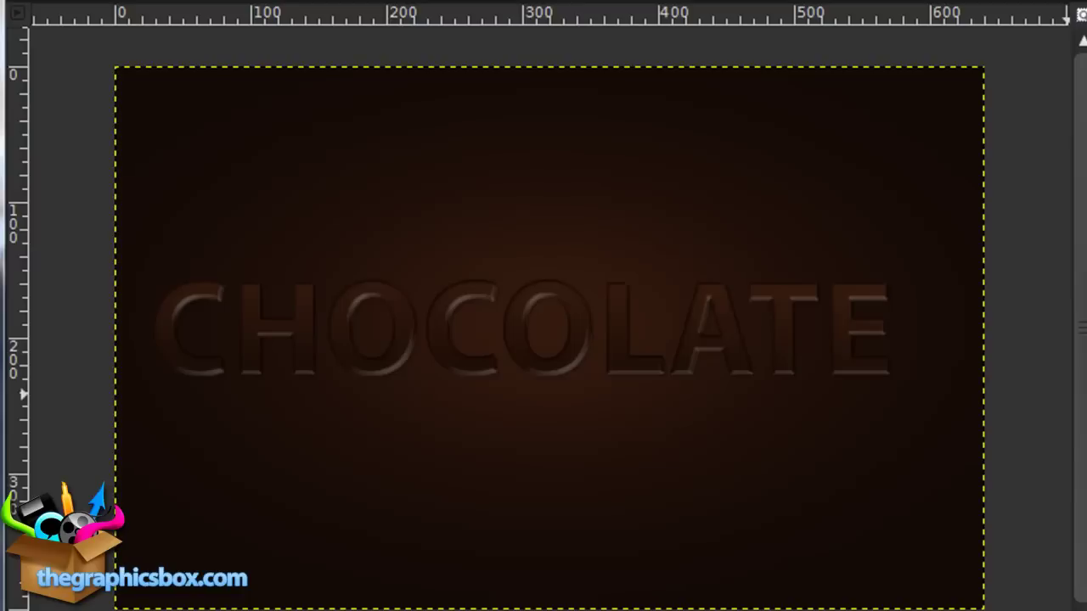
# Step: Create a new 640x400 image
pyautogui.click(34, 1)
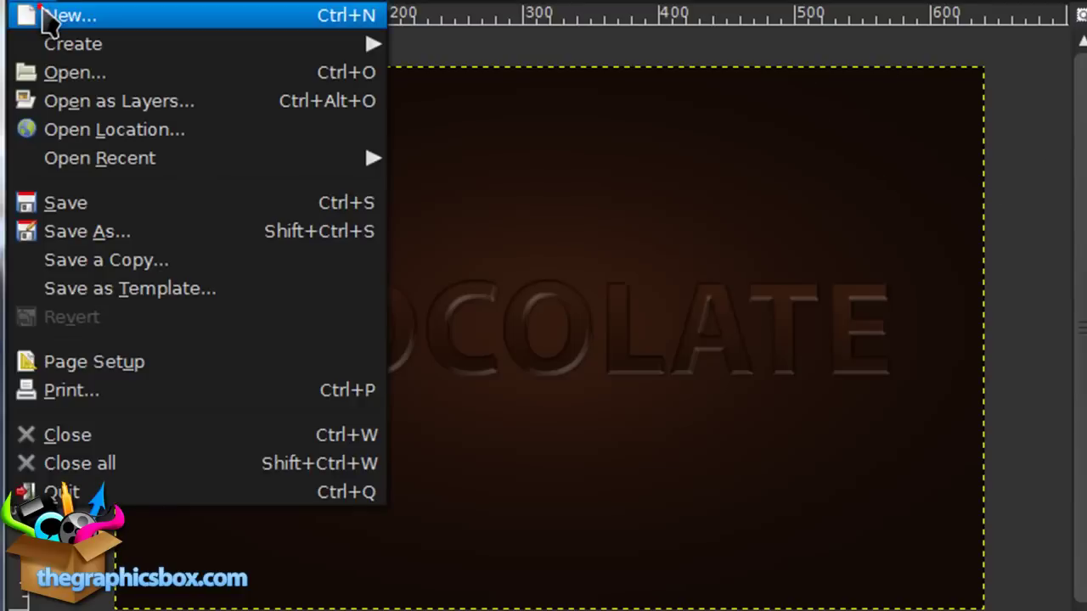
pyautogui.click(44, 14)
pyautogui.click(626, 359)
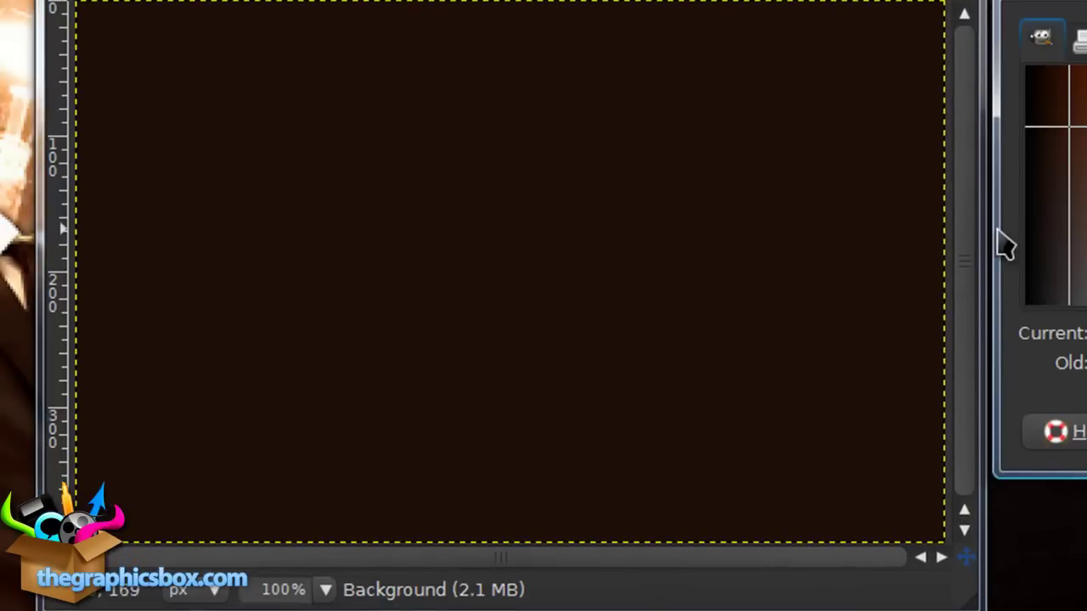
# Step: Set the foreground colour to 140b07 and bucket-fill the canvas with it
pyautogui.moveTo(1019, 4); pyautogui.dragTo(660, 0)
pyautogui.moveTo(923, 115); pyautogui.dragTo(439, 134)
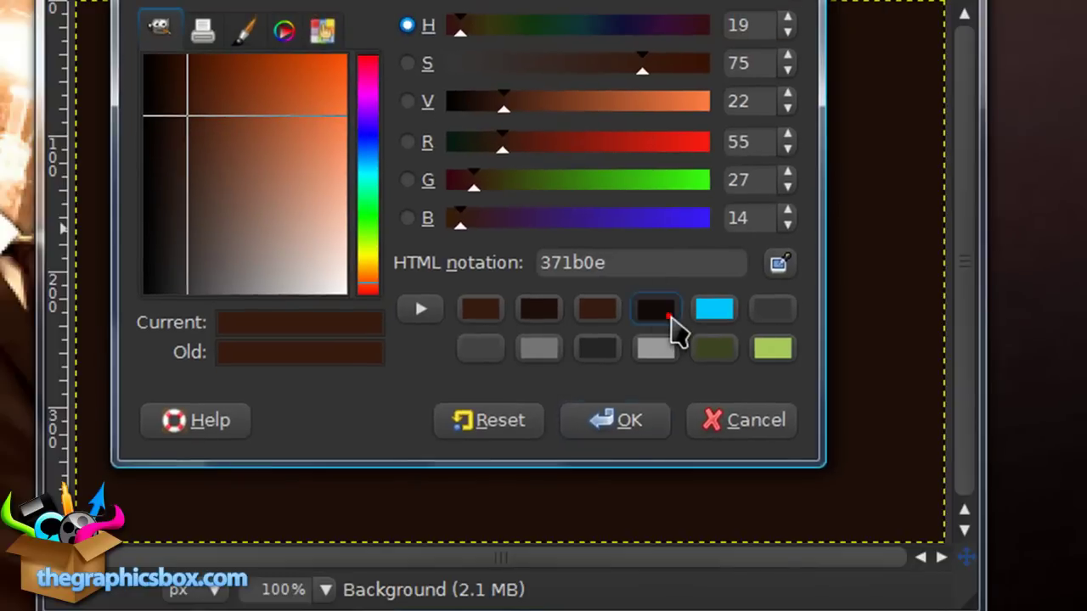
pyautogui.click(658, 309)
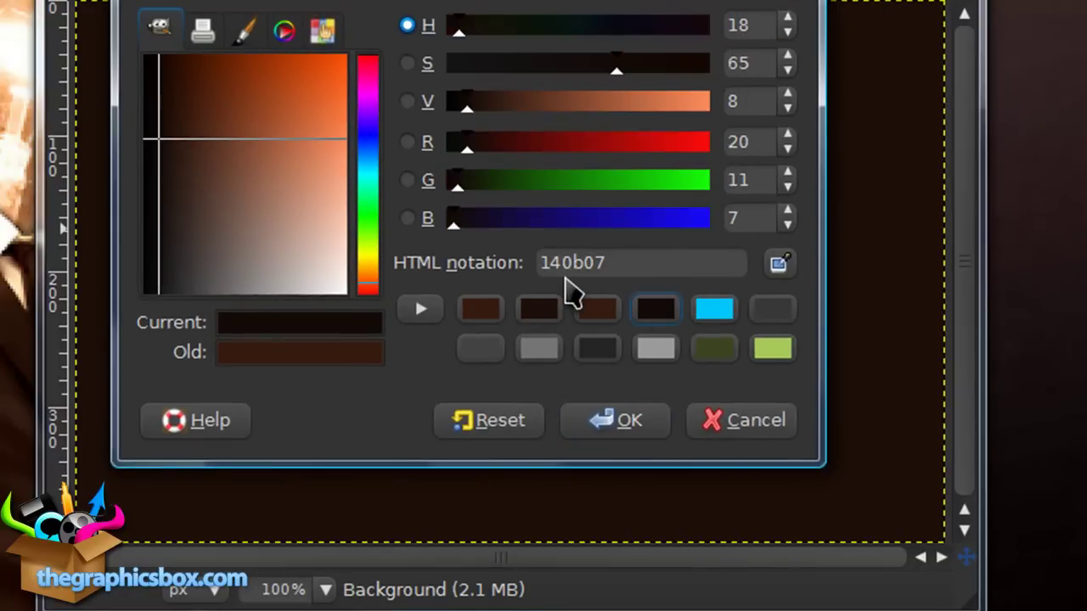
pyautogui.click(626, 436)
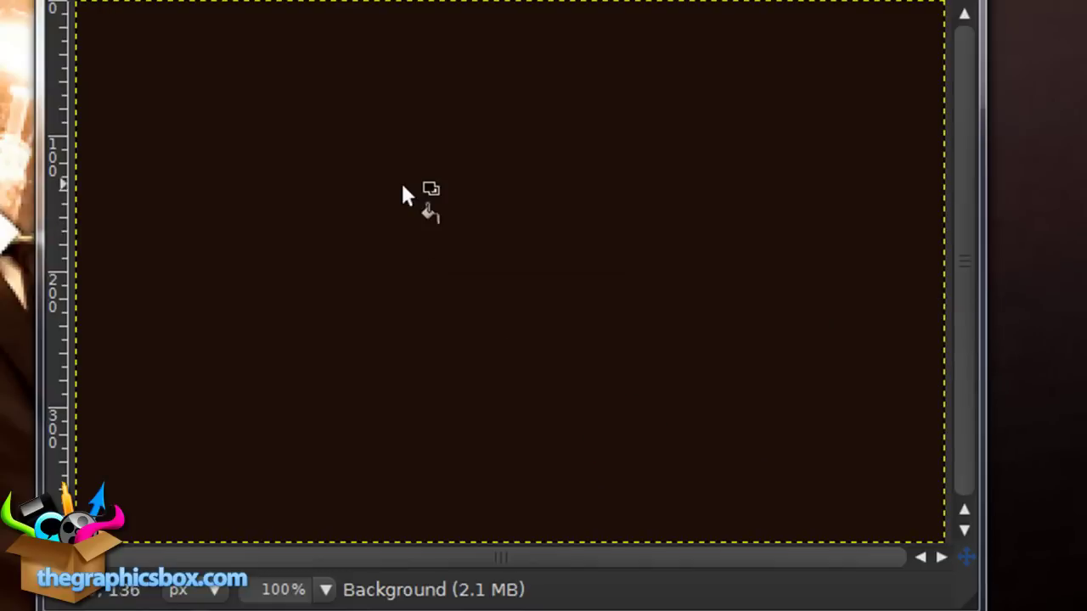
pyautogui.click(407, 180)
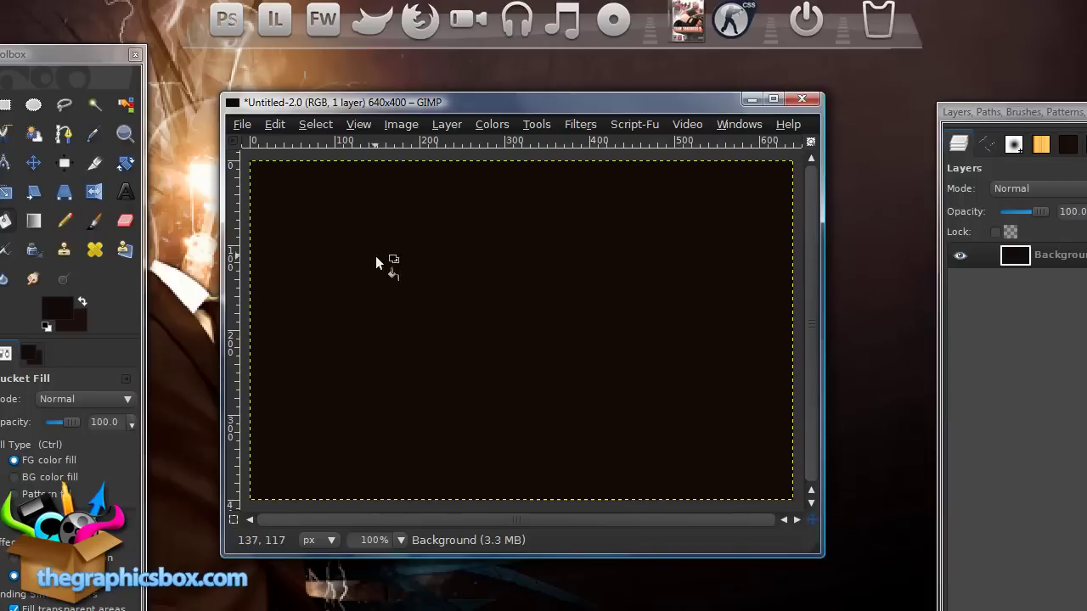
# Step: Add a transparent-filled New Layer above the Background
pyautogui.click(447, 125)
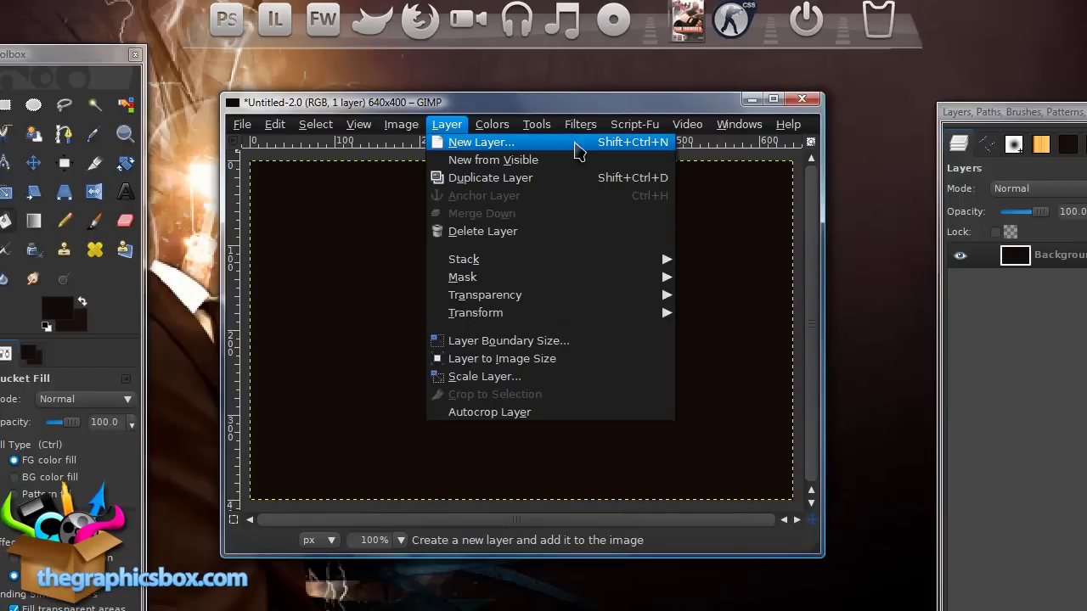
pyautogui.moveTo(309, 128)
pyautogui.click(308, 103)
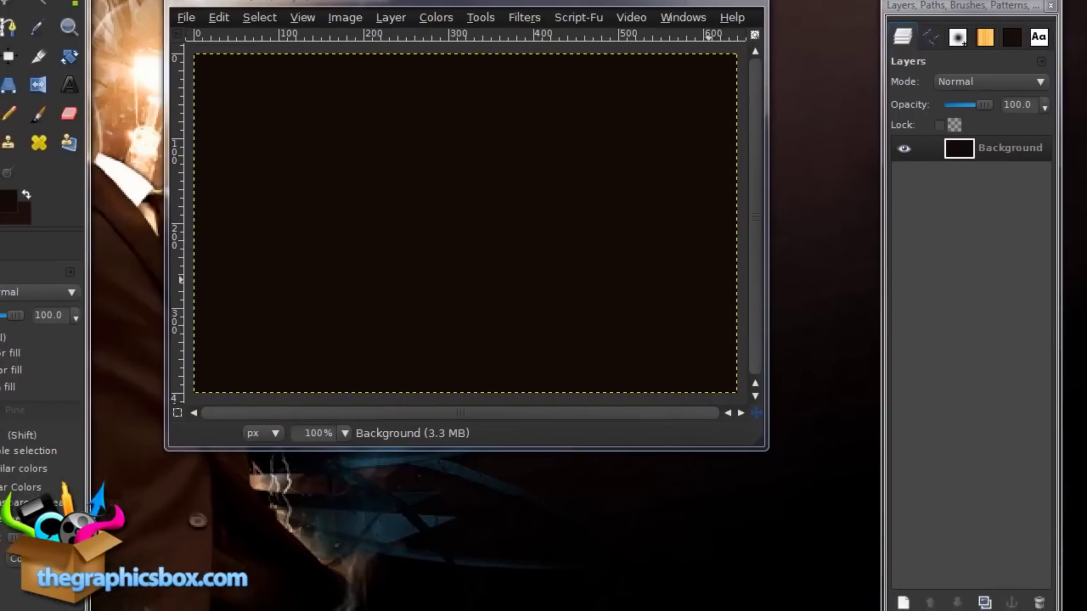
pyautogui.click(905, 601)
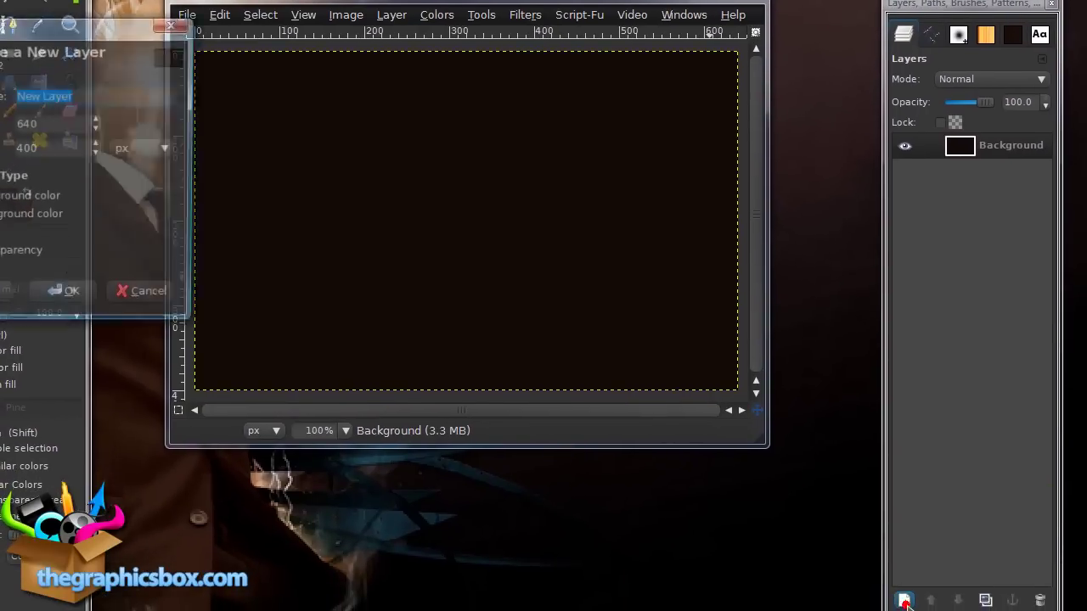
pyautogui.click(66, 299)
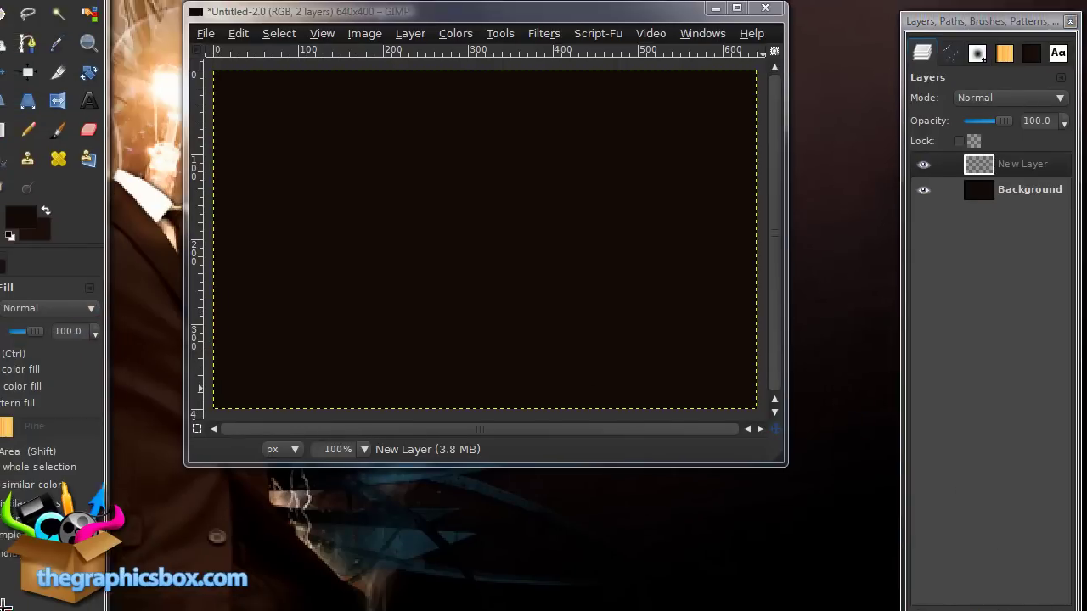
# Step: Rearrange the toolbox, image and Layers windows so each is fully visible
pyautogui.moveTo(42, 18); pyautogui.dragTo(106, 43)
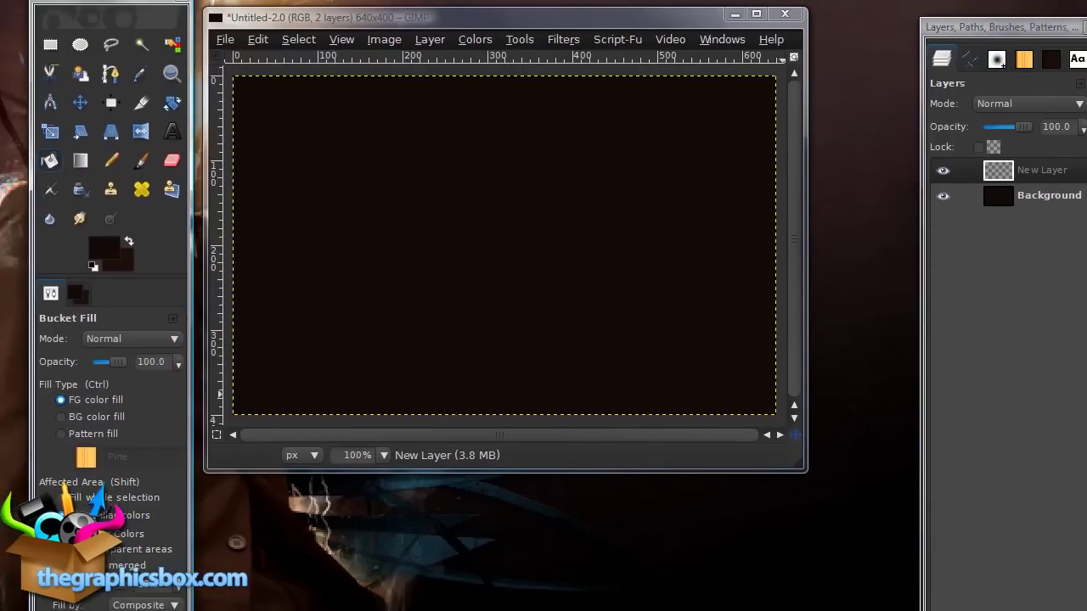
pyautogui.moveTo(253, 21); pyautogui.dragTo(292, 8)
pyautogui.moveTo(957, 33); pyautogui.dragTo(924, 16)
# Step: Paint one soft fuzzy-brush dab in brown 371b0f at the canvas centre
pyautogui.click(141, 159)
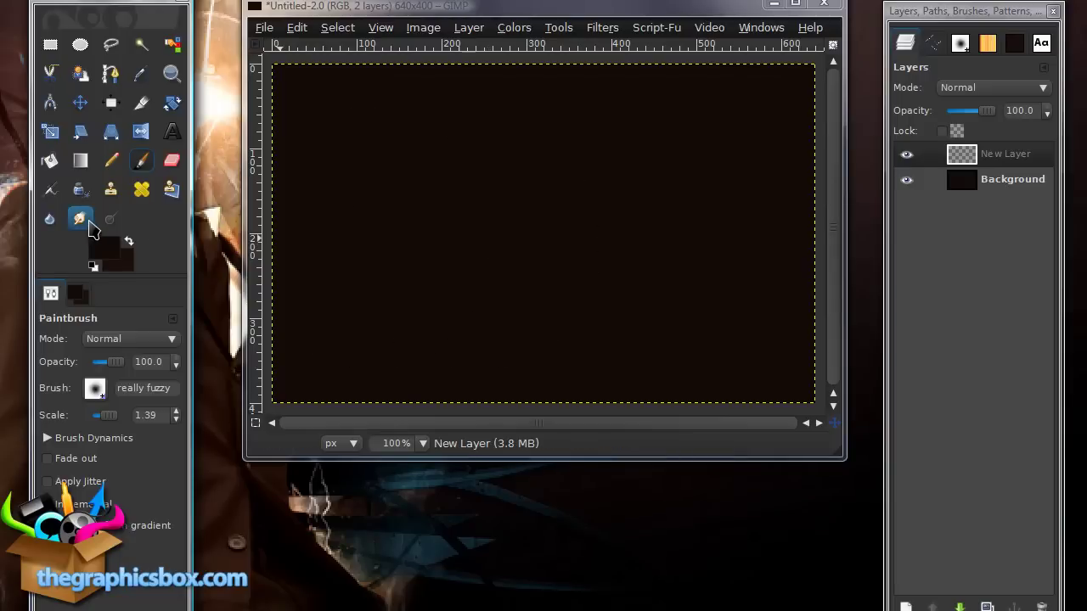
pyautogui.click(113, 244)
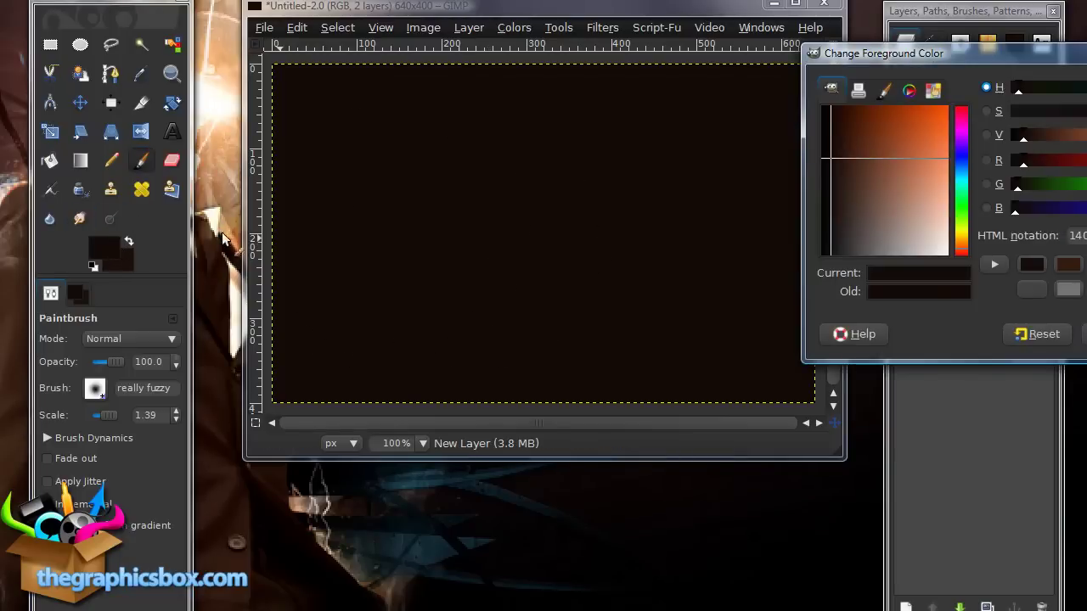
pyautogui.moveTo(1022, 161); pyautogui.dragTo(1050, 164)
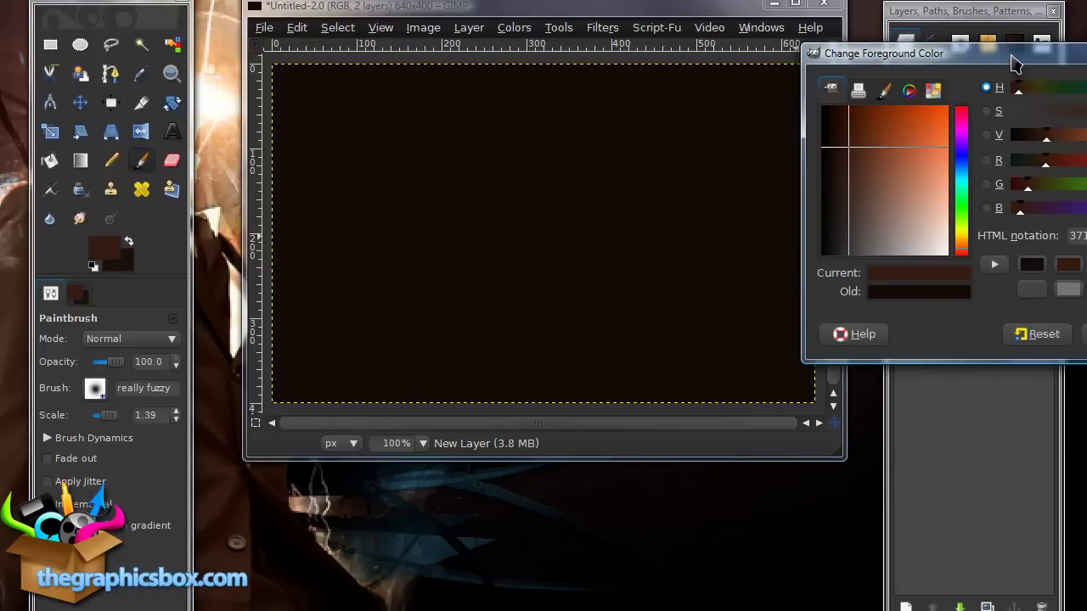
pyautogui.moveTo(1016, 64); pyautogui.dragTo(550, 88)
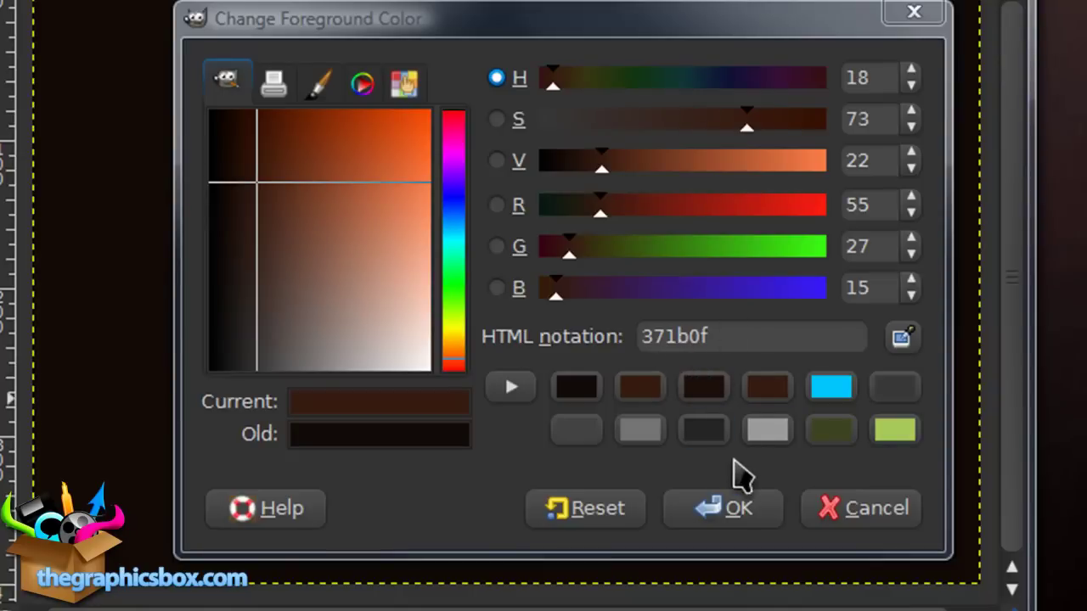
pyautogui.click(736, 520)
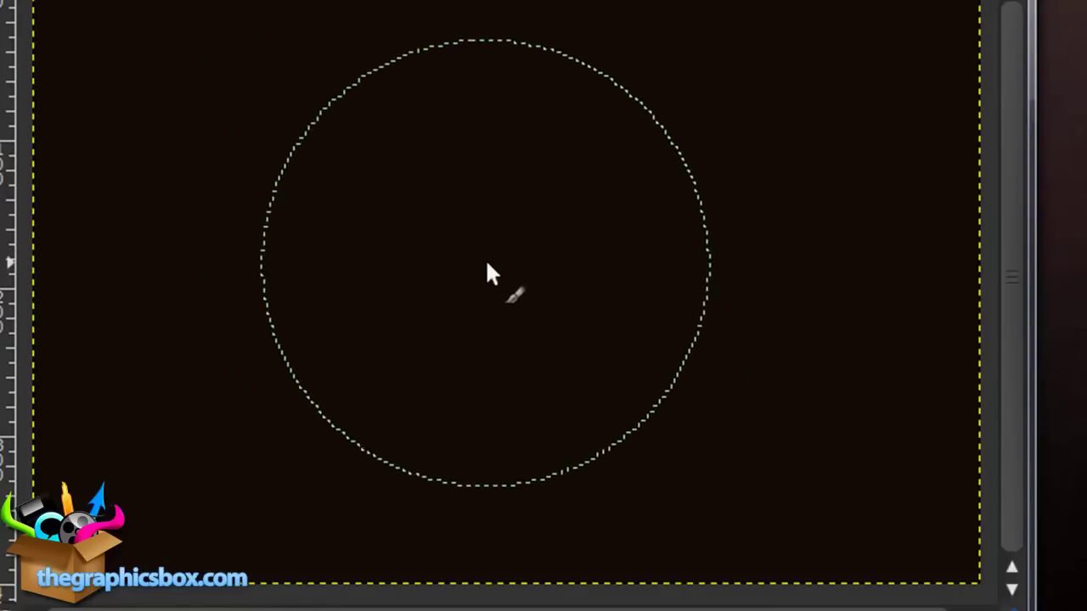
pyautogui.click(503, 270)
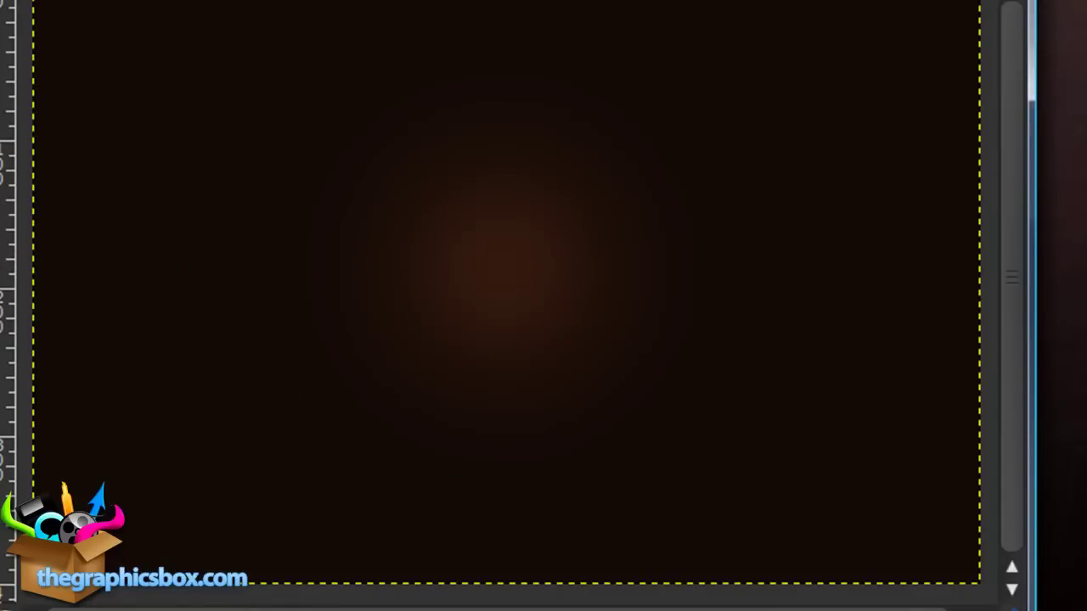
# Step: Crop the glow layer to its content and stretch it past all four canvas edges
pyautogui.click(305, 10)
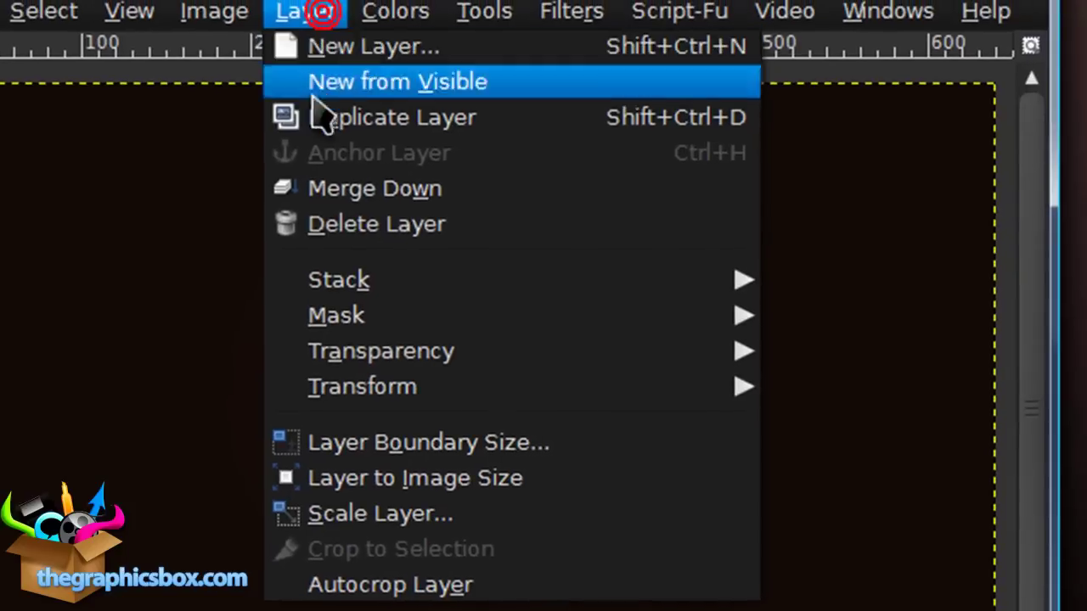
pyautogui.click(444, 590)
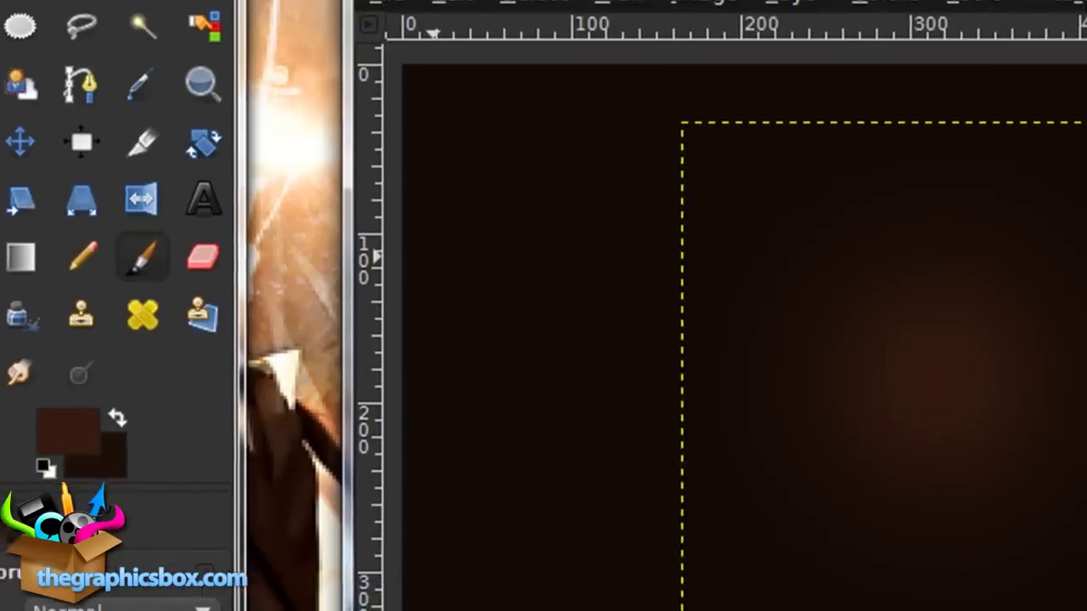
pyautogui.click(100, 197)
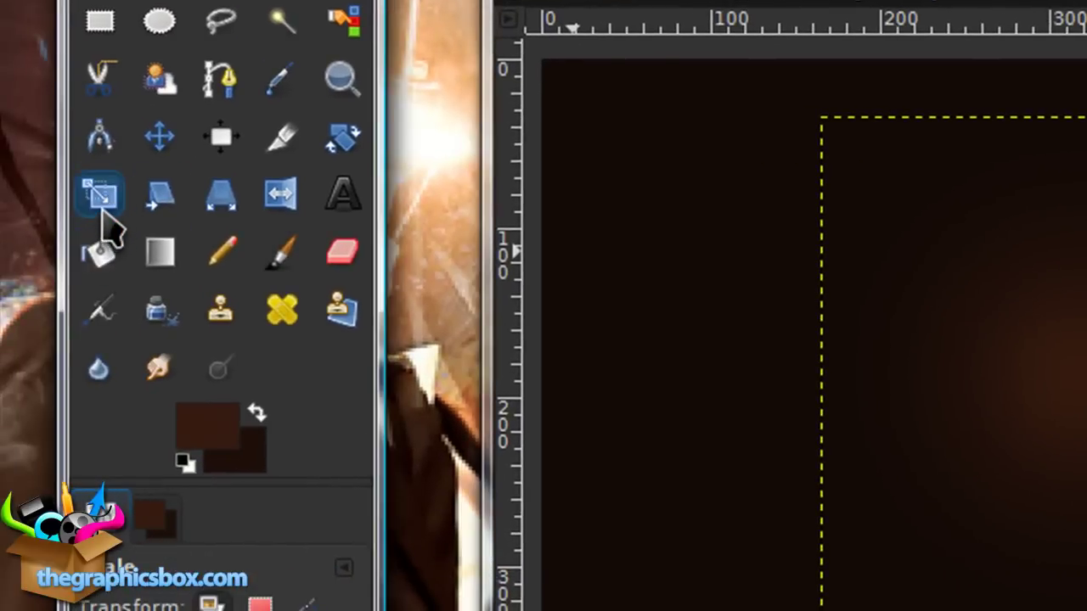
pyautogui.click(1082, 287)
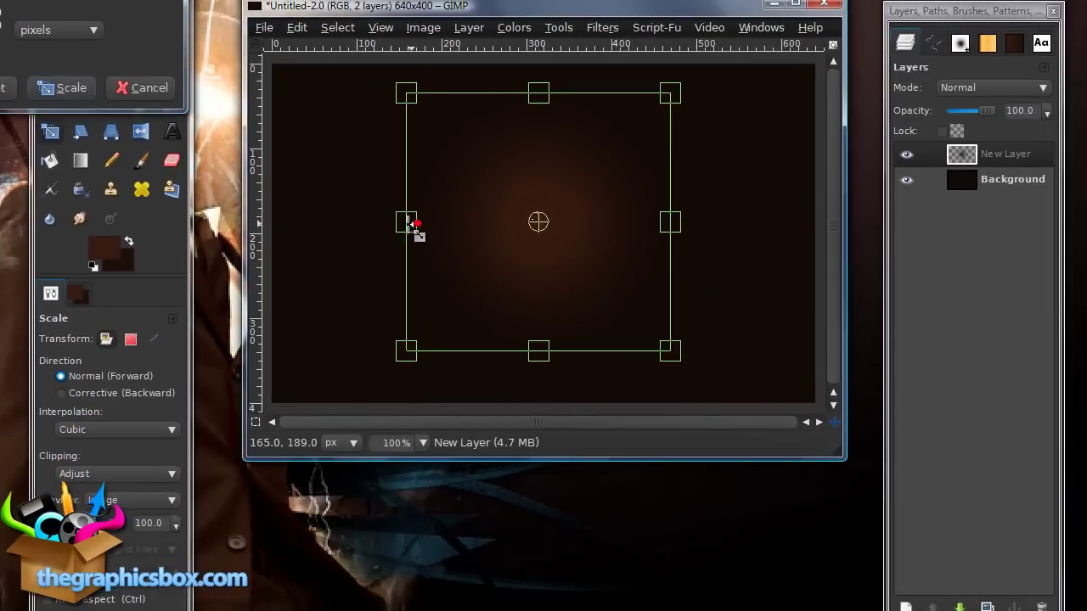
pyautogui.moveTo(410, 222); pyautogui.dragTo(253, 224)
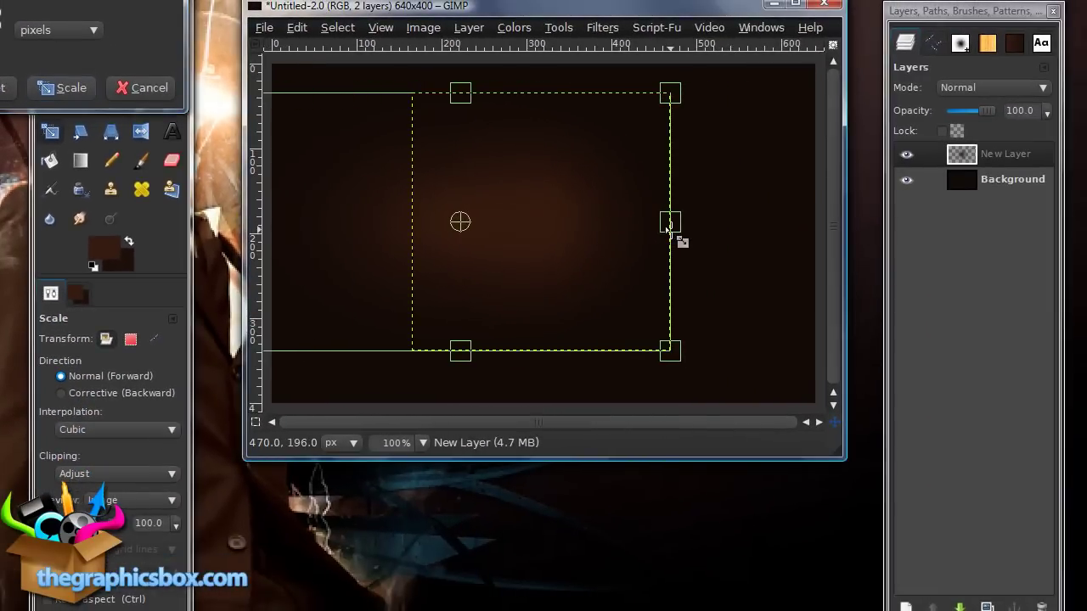
pyautogui.moveTo(668, 225); pyautogui.dragTo(834, 228)
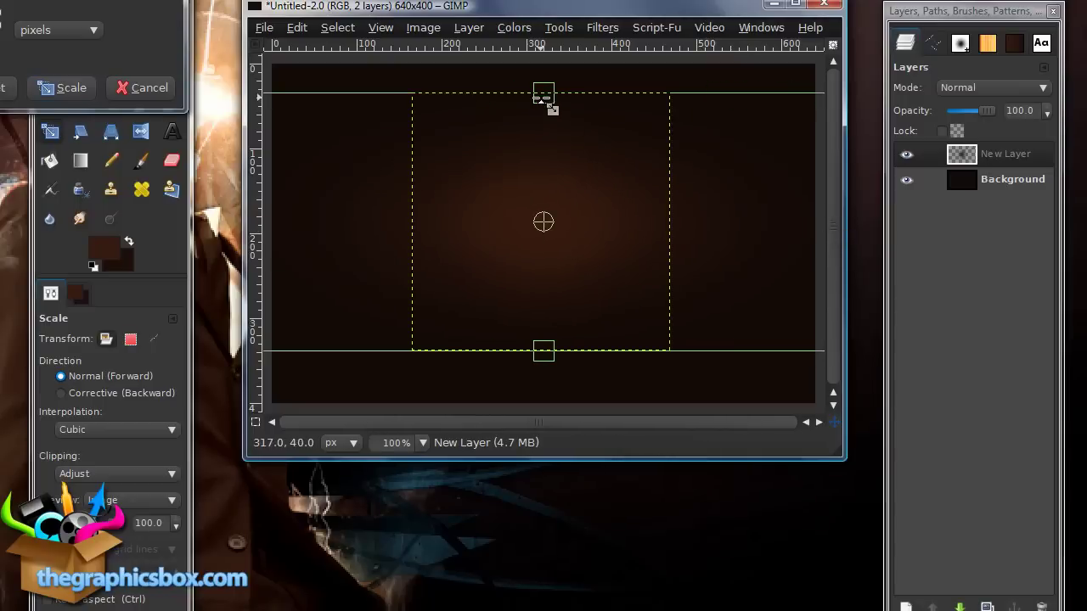
pyautogui.moveTo(542, 97); pyautogui.dragTo(544, 26)
pyautogui.moveTo(539, 355); pyautogui.dragTo(541, 450)
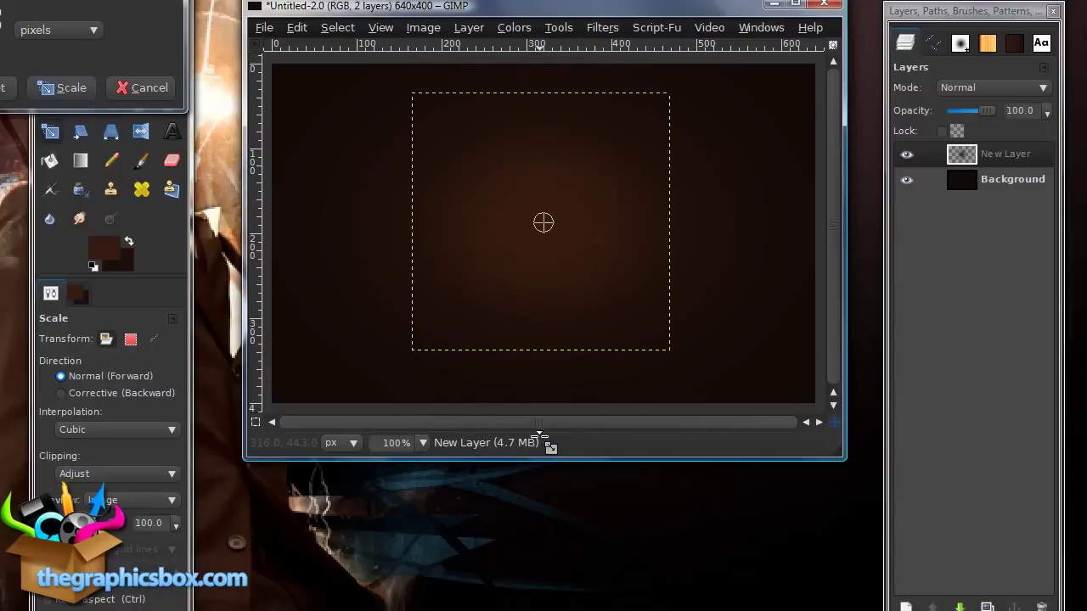
# Step: Recentre the stretched glow layer over the canvas and apply the scale
pyautogui.moveTo(339, 215); pyautogui.dragTo(282, 215)
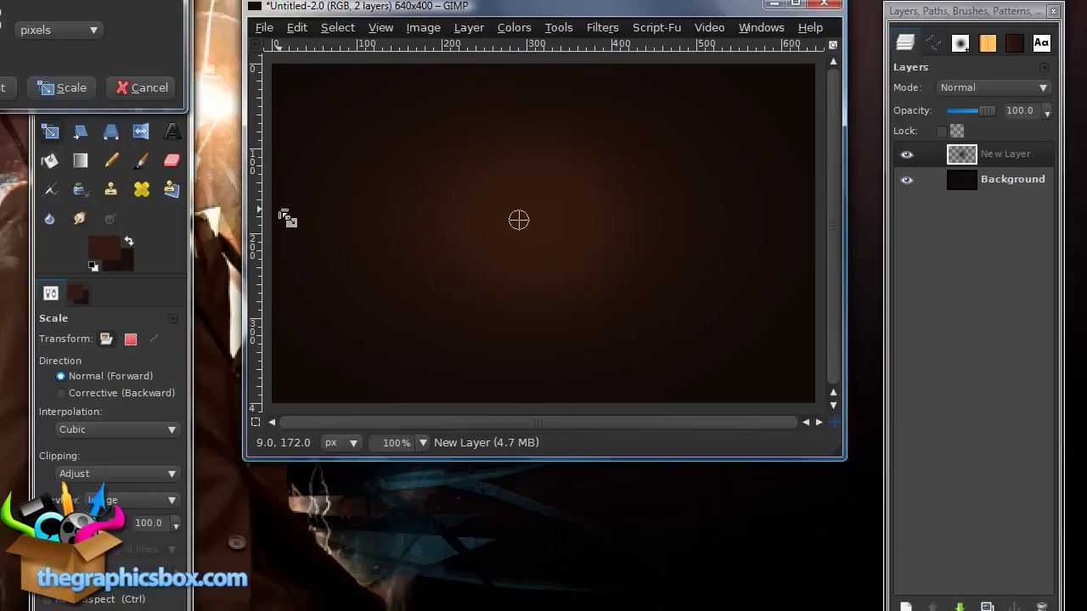
pyautogui.moveTo(712, 194); pyautogui.dragTo(753, 195)
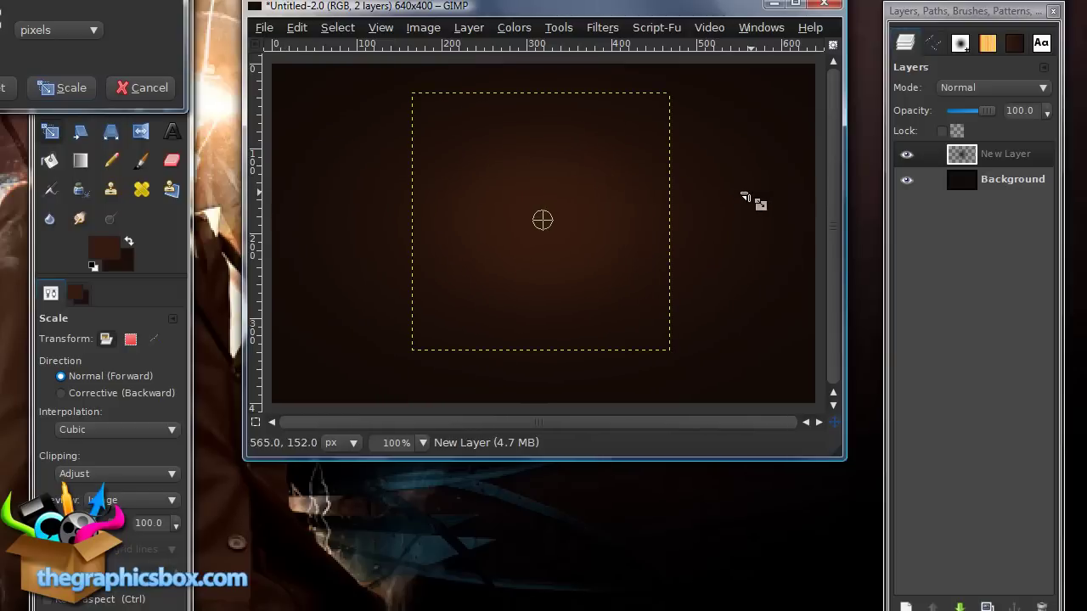
pyautogui.click(78, 89)
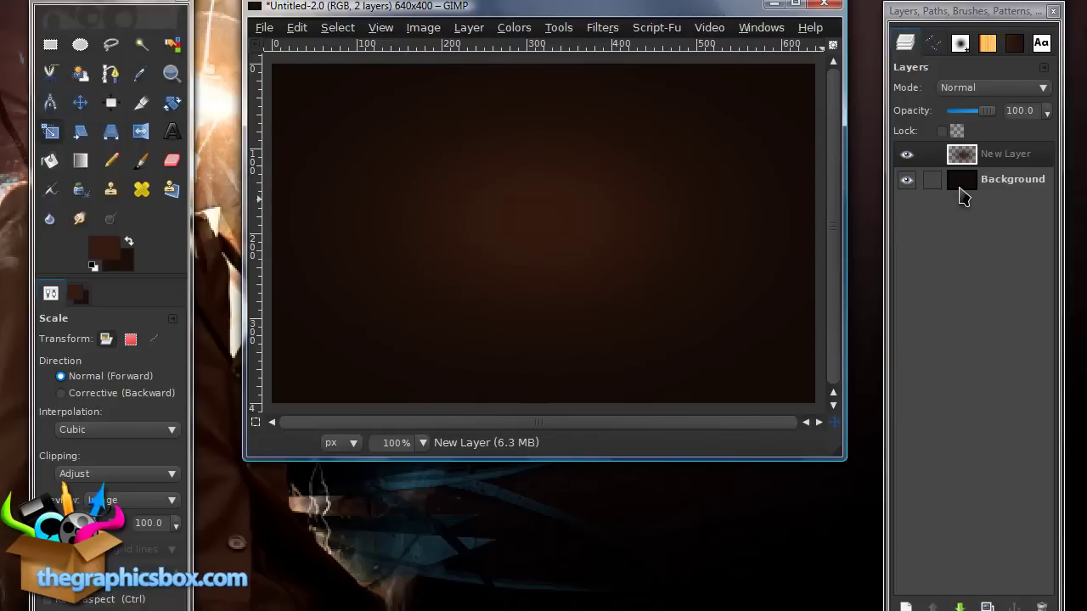
# Step: Add black 'CHOCOLATE' text in Myriad Pro Bold at 100 px on the canvas
pyautogui.click(172, 131)
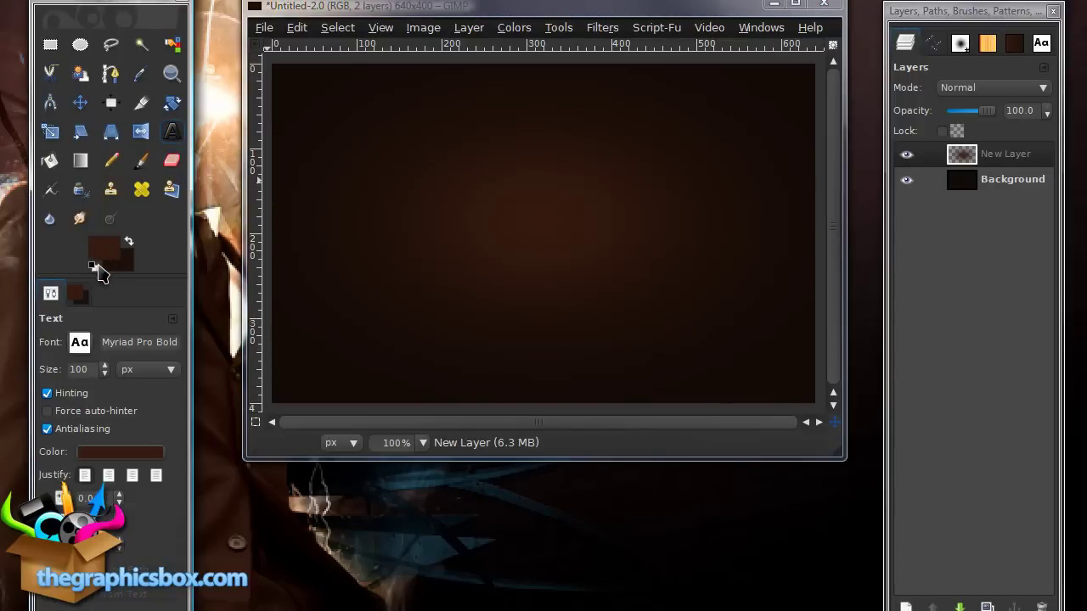
pyautogui.click(93, 266)
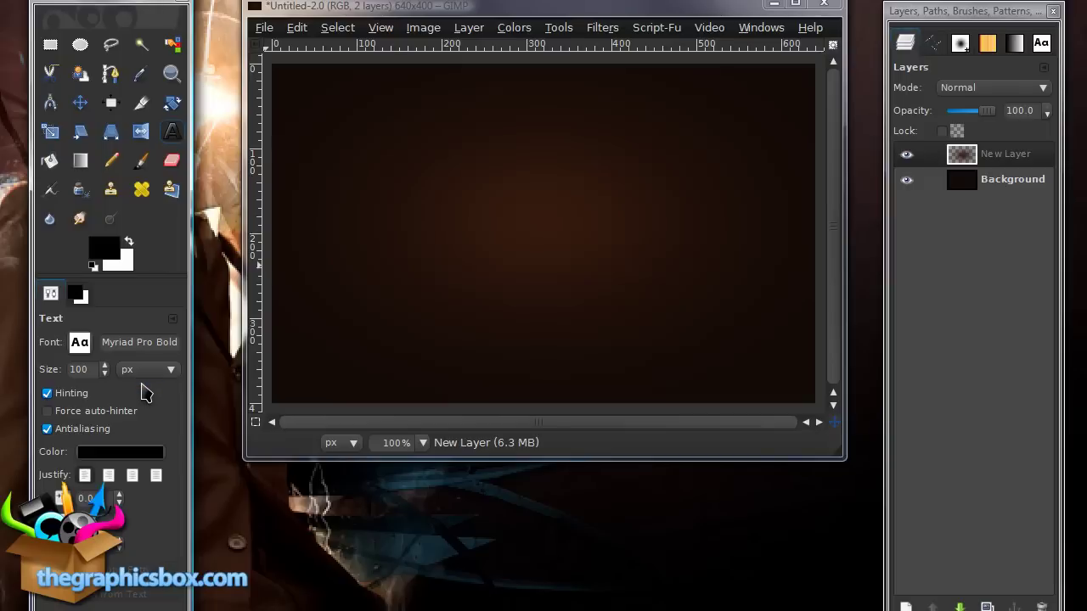
pyautogui.click(349, 204)
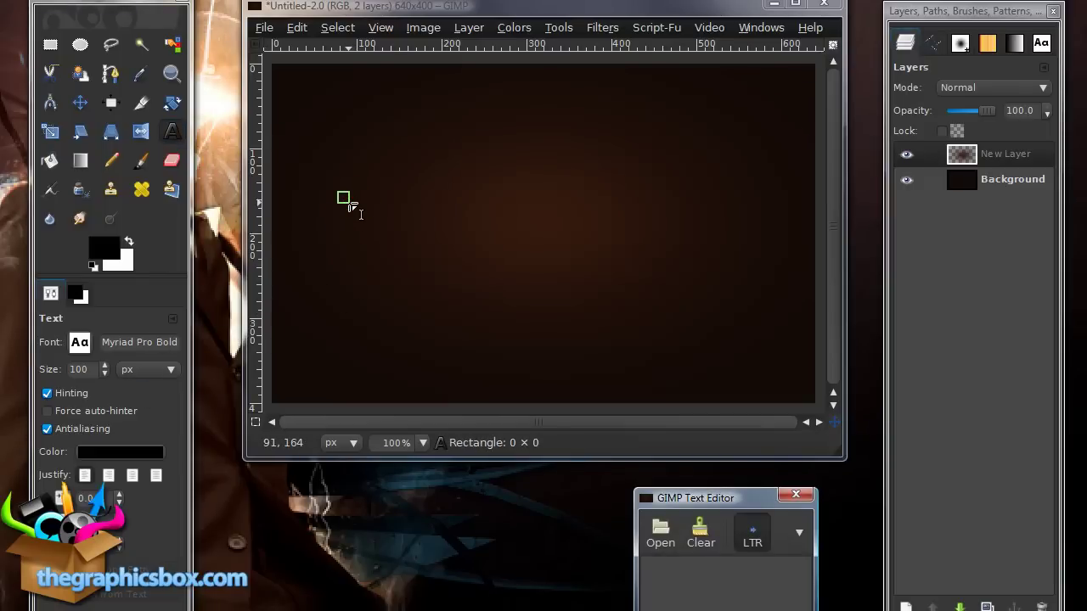
pyautogui.write('c')
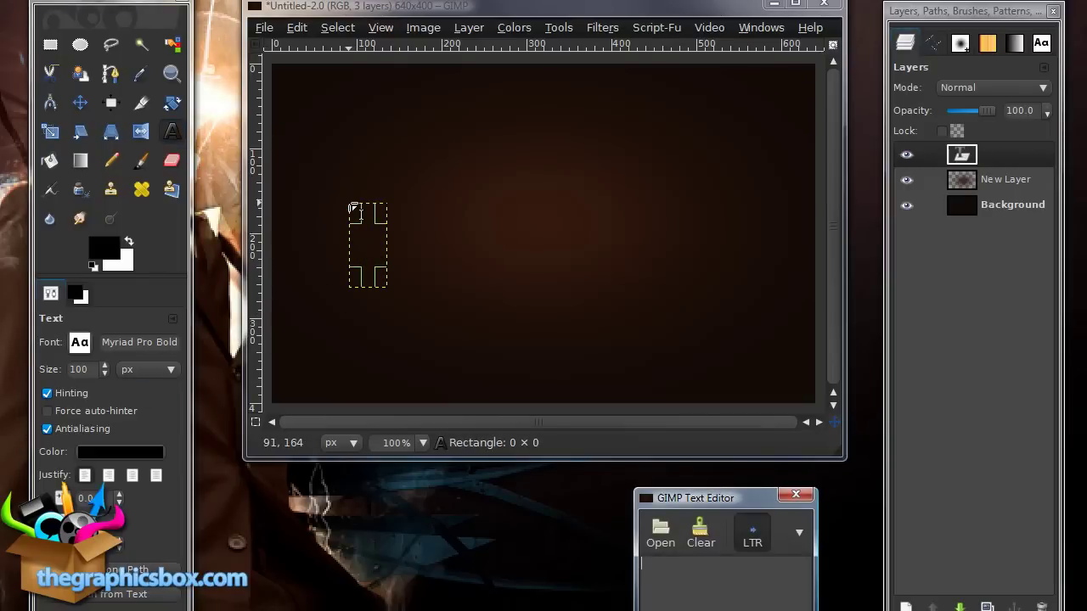
pyautogui.write('HOCOLATE')
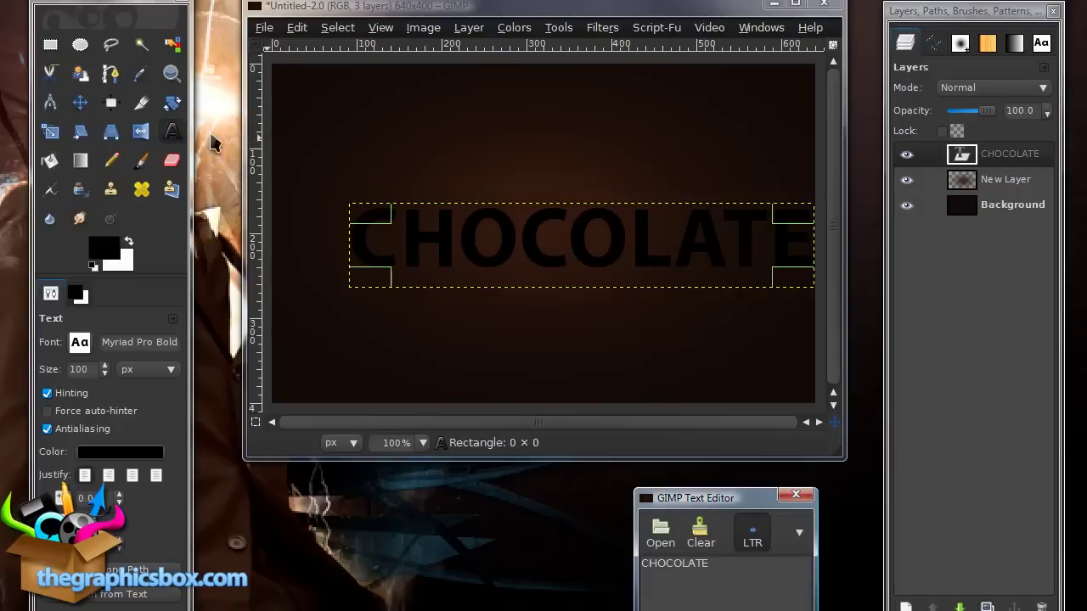
pyautogui.click(110, 104)
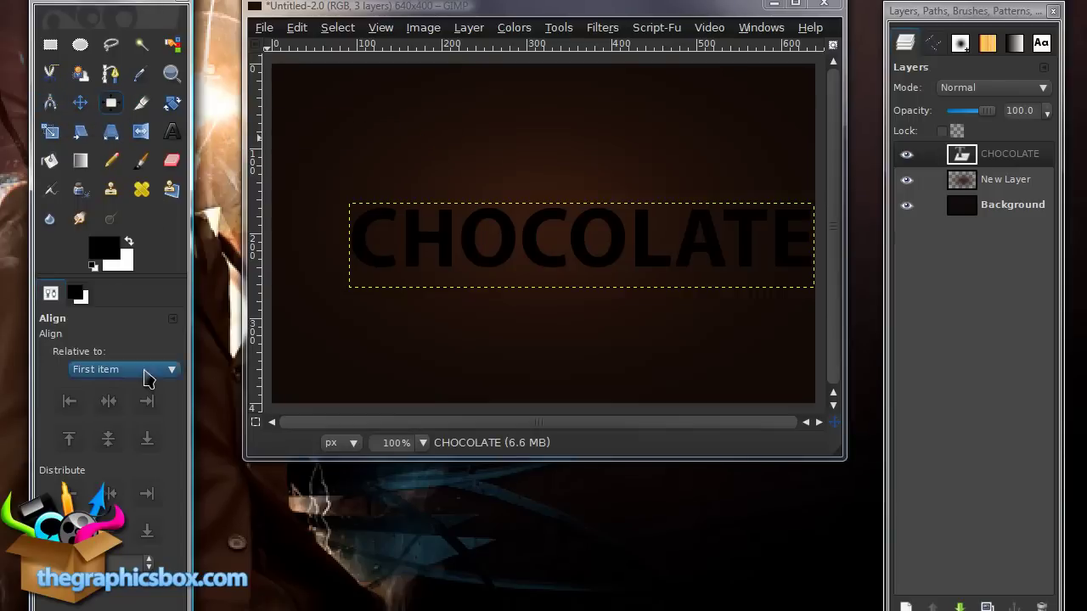
# Step: Align the CHOCOLATE text layer to the canvas with Align center and Align middle
pyautogui.click(490, 250)
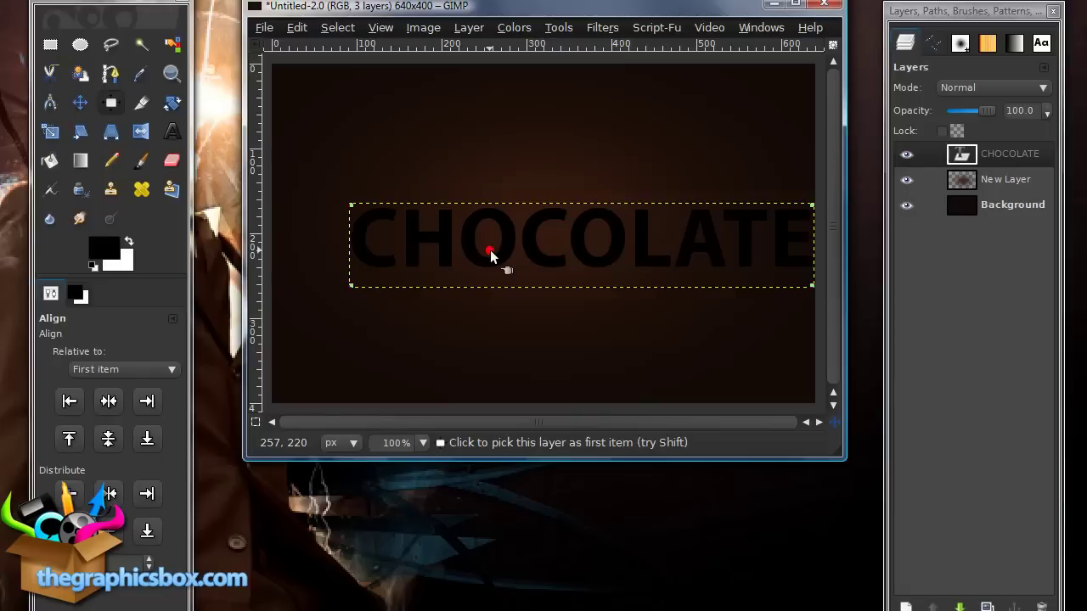
pyautogui.click(109, 401)
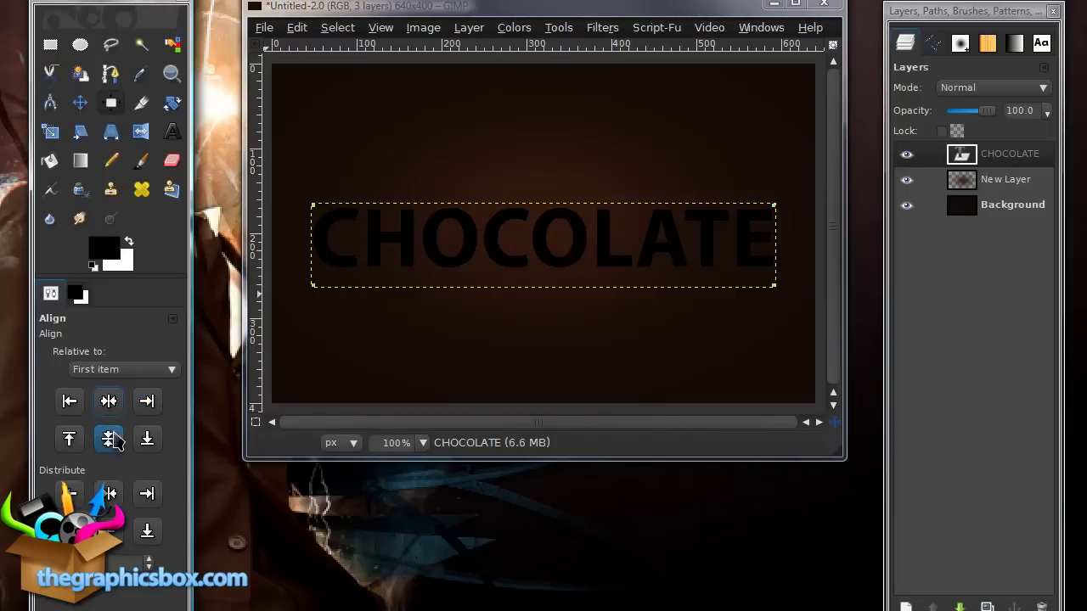
pyautogui.click(110, 441)
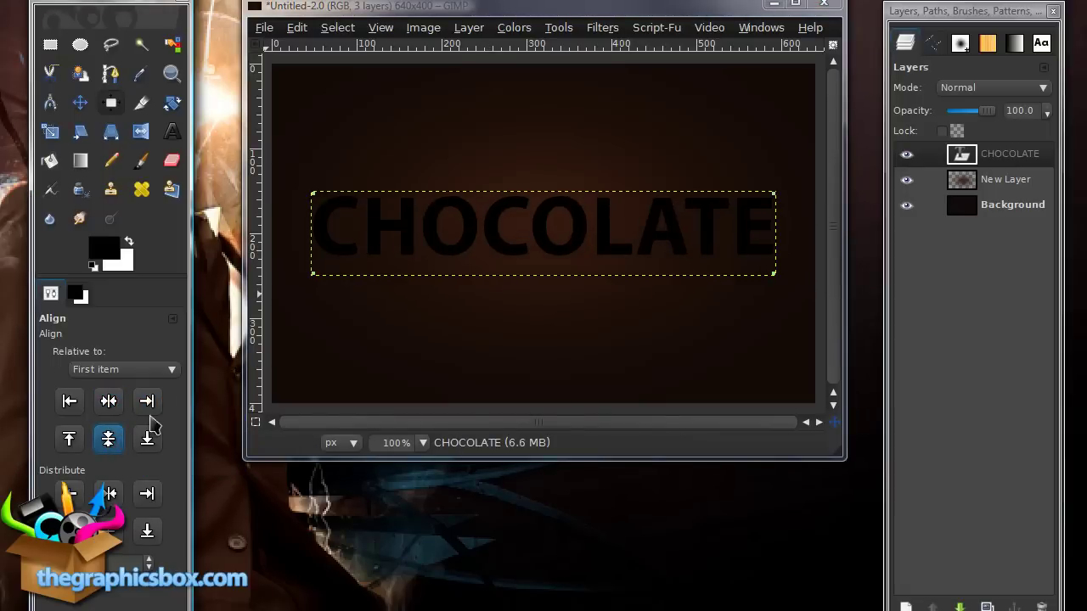
# Step: For the Blend tool, set foreground colour 371b0e and background colour 1e0f08
pyautogui.click(85, 163)
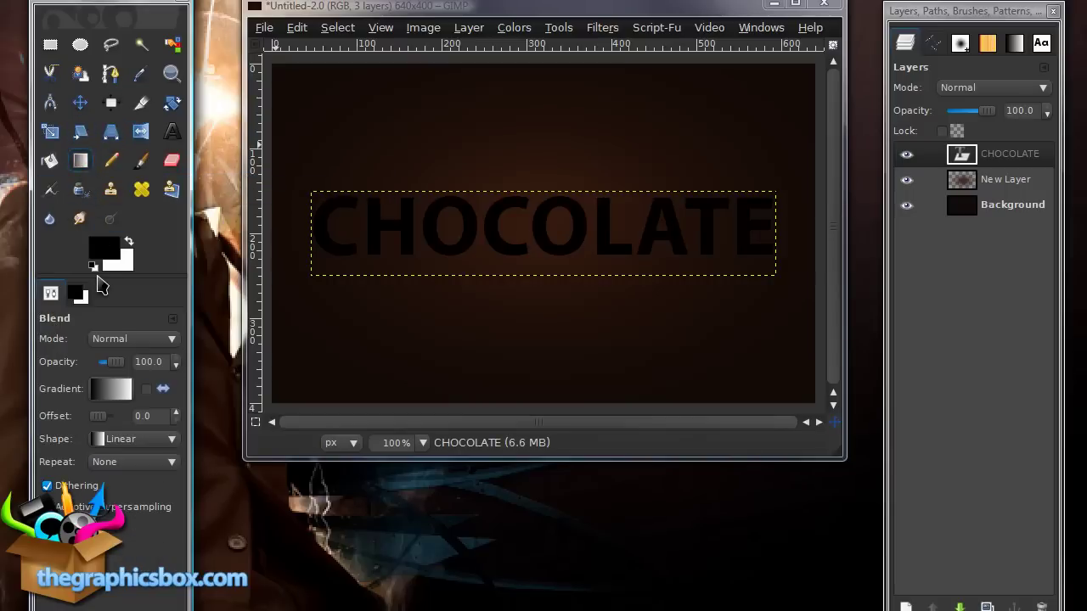
pyautogui.click(107, 248)
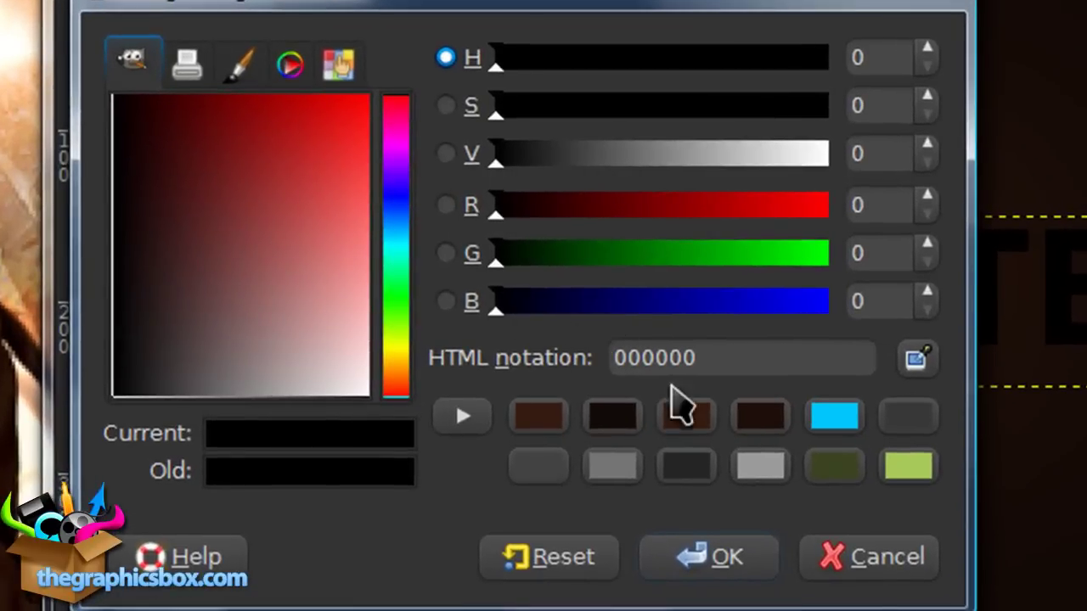
pyautogui.click(656, 394)
pyautogui.click(594, 402)
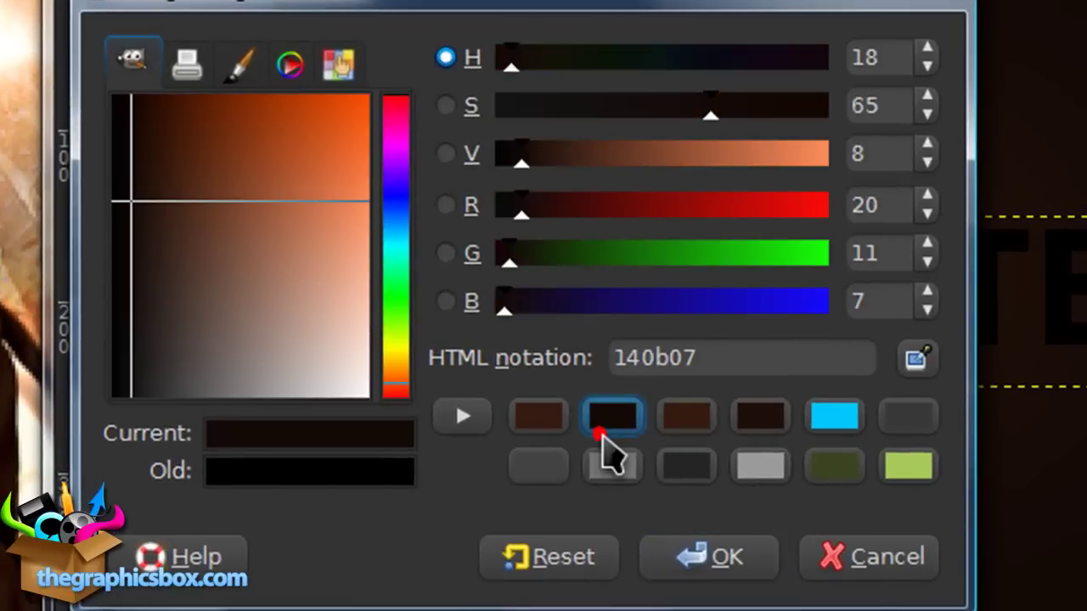
pyautogui.click(528, 398)
pyautogui.click(690, 416)
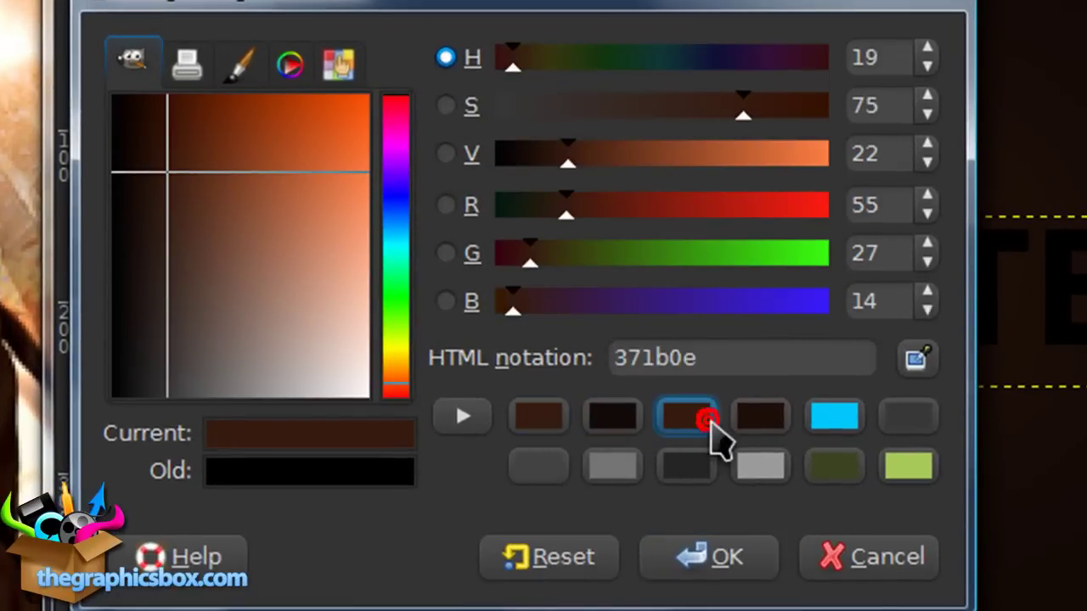
pyautogui.click(728, 561)
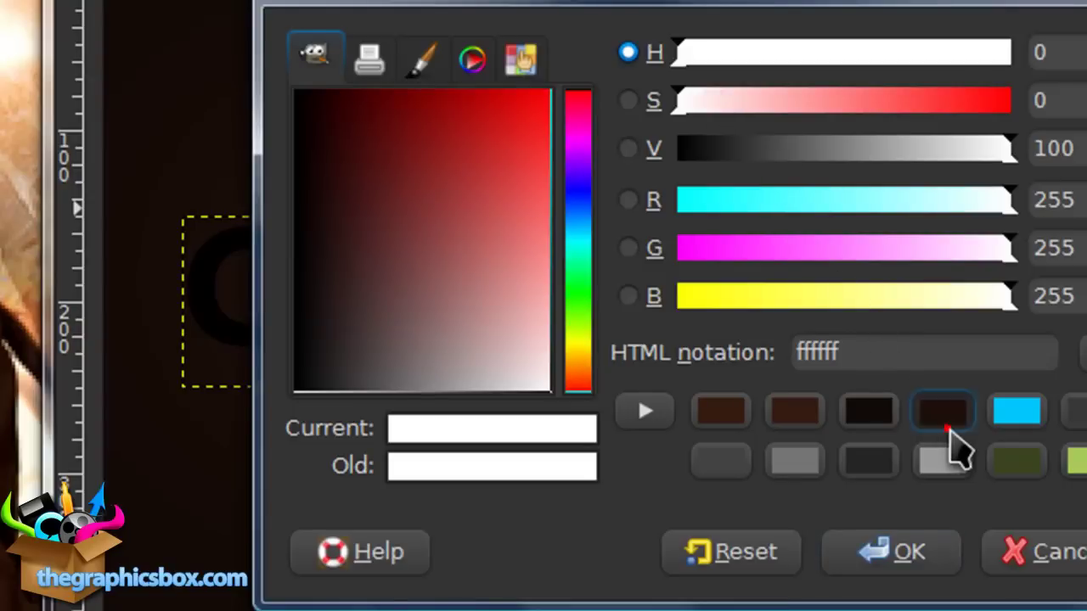
pyautogui.click(945, 414)
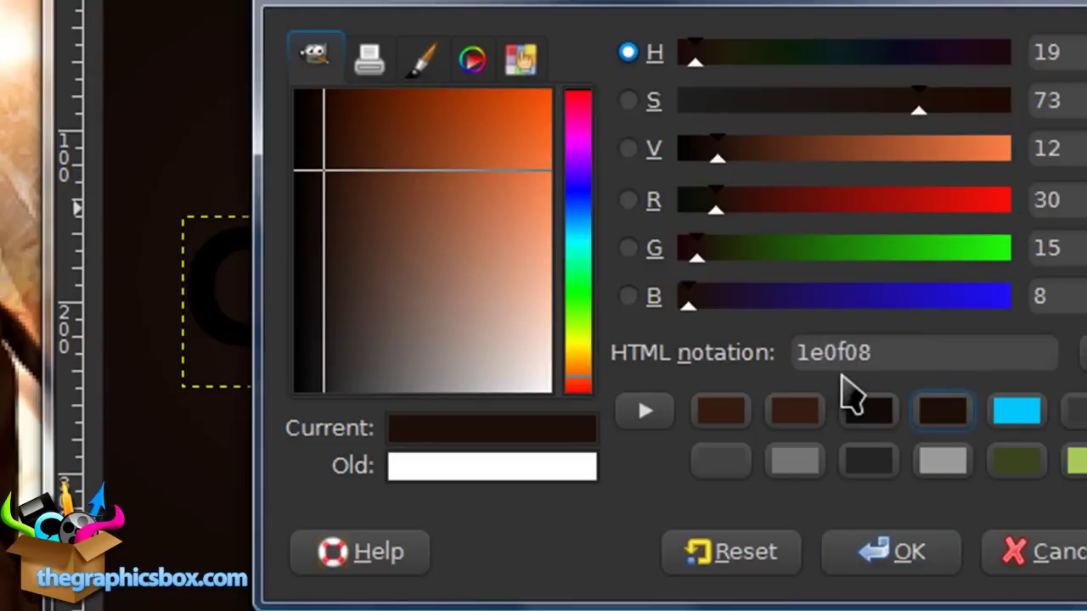
pyautogui.click(869, 562)
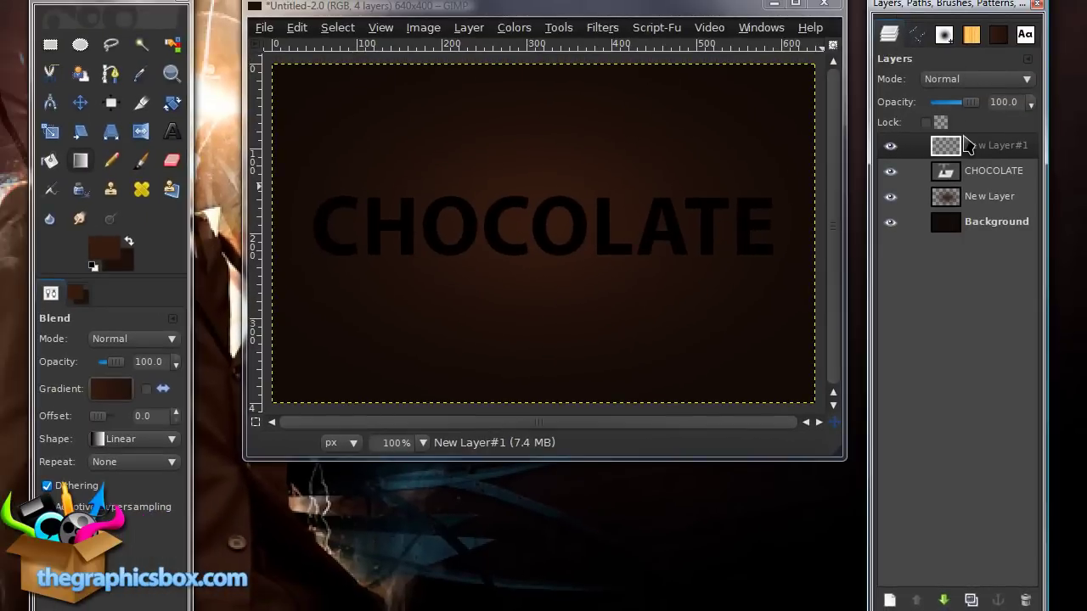
# Step: Load the CHOCOLATE text as a selection and fill it with the brown gradient on New Layer#1
pyautogui.click(972, 173)
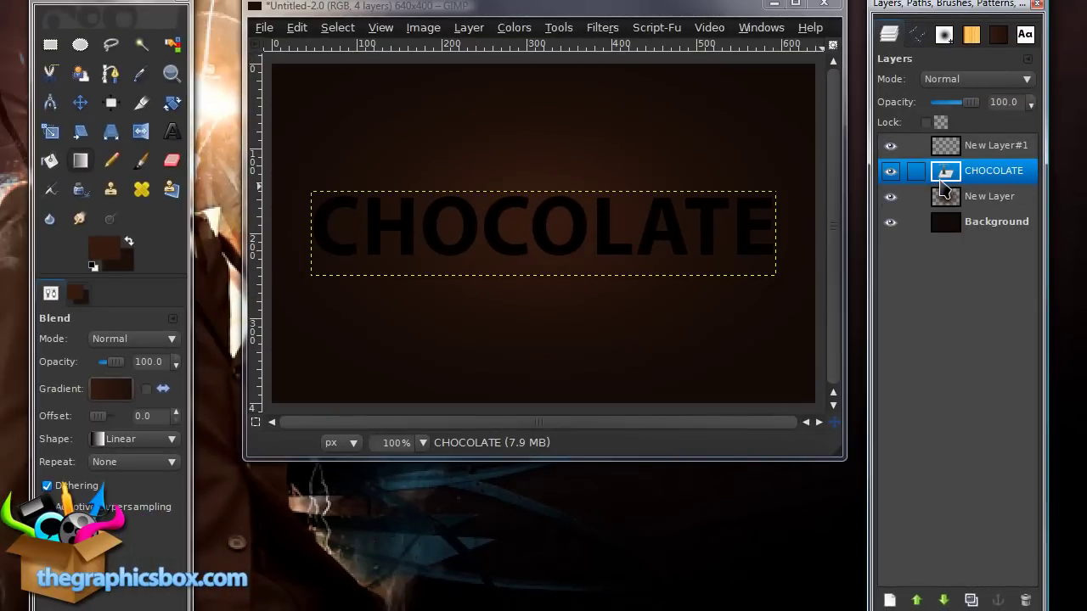
pyautogui.rightClick(943, 181)
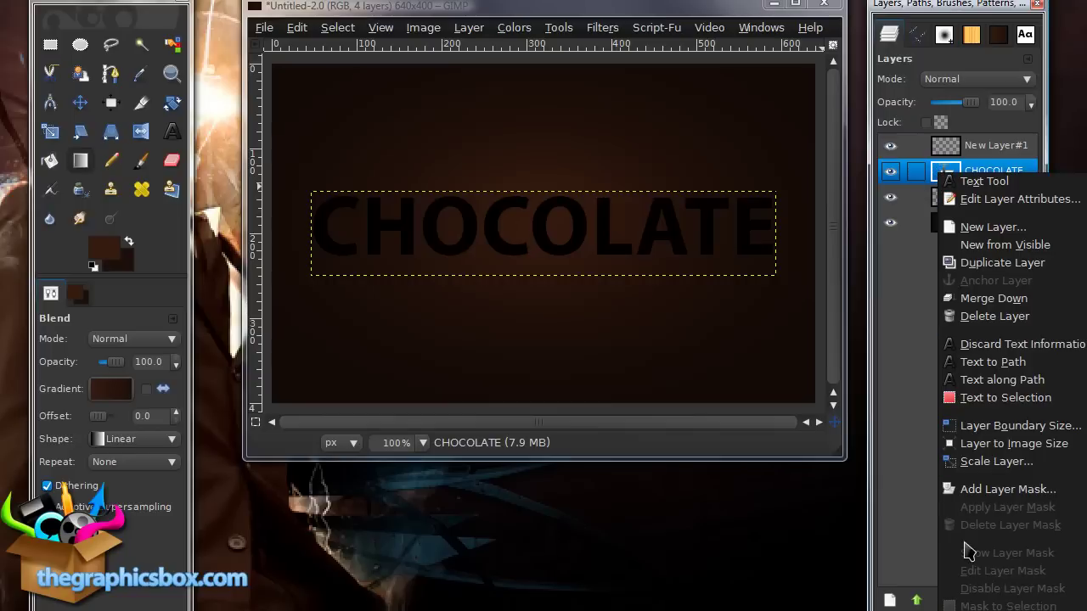
pyautogui.click(1006, 397)
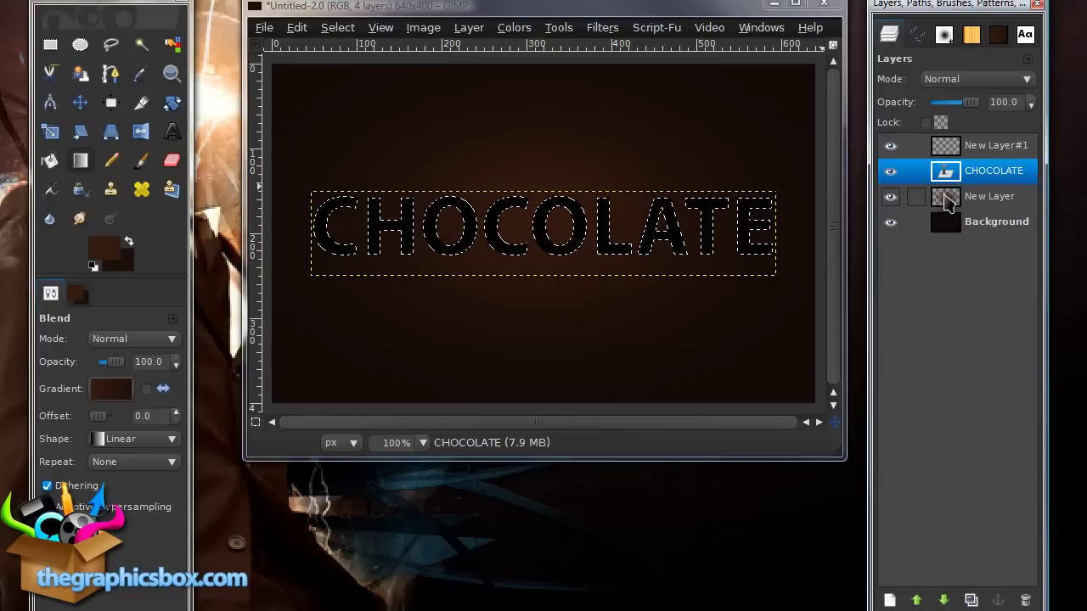
pyautogui.click(979, 146)
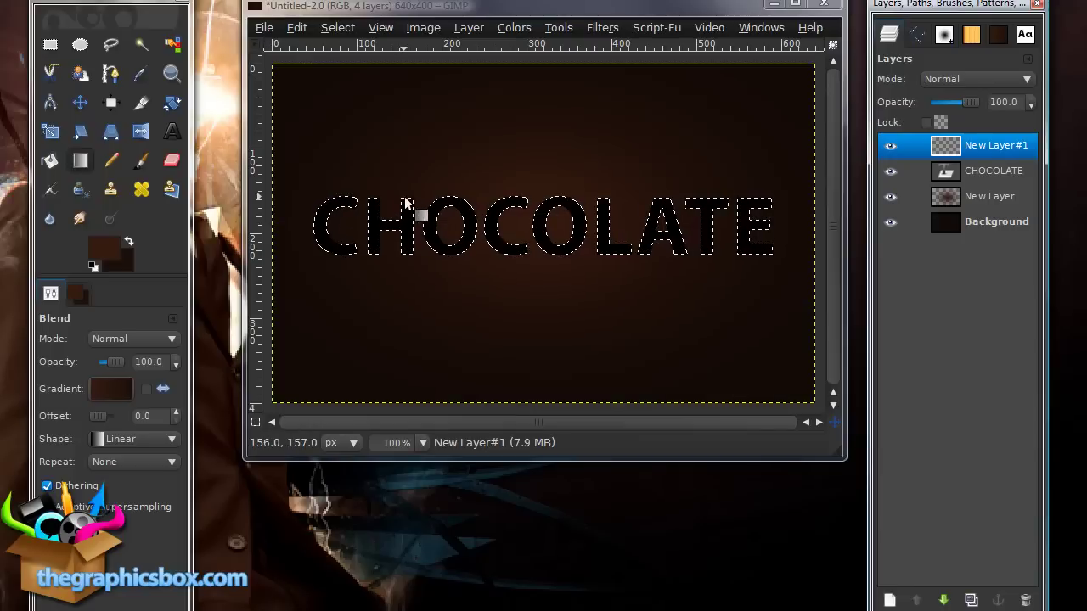
pyautogui.moveTo(407, 195); pyautogui.dragTo(405, 254)
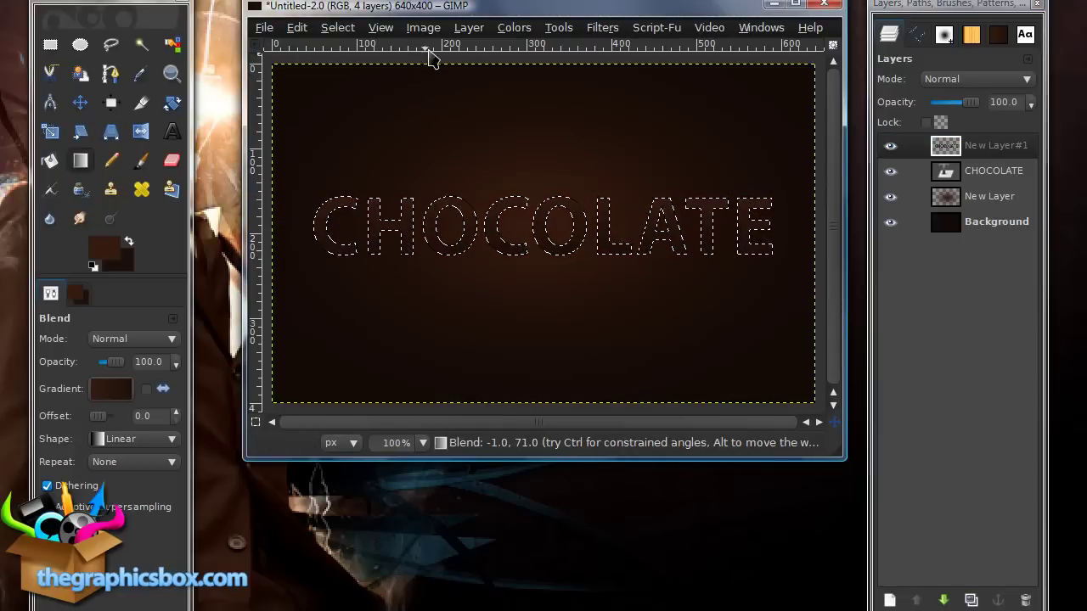
# Step: Clear the selection and delete the original CHOCOLATE text layer
pyautogui.click(337, 28)
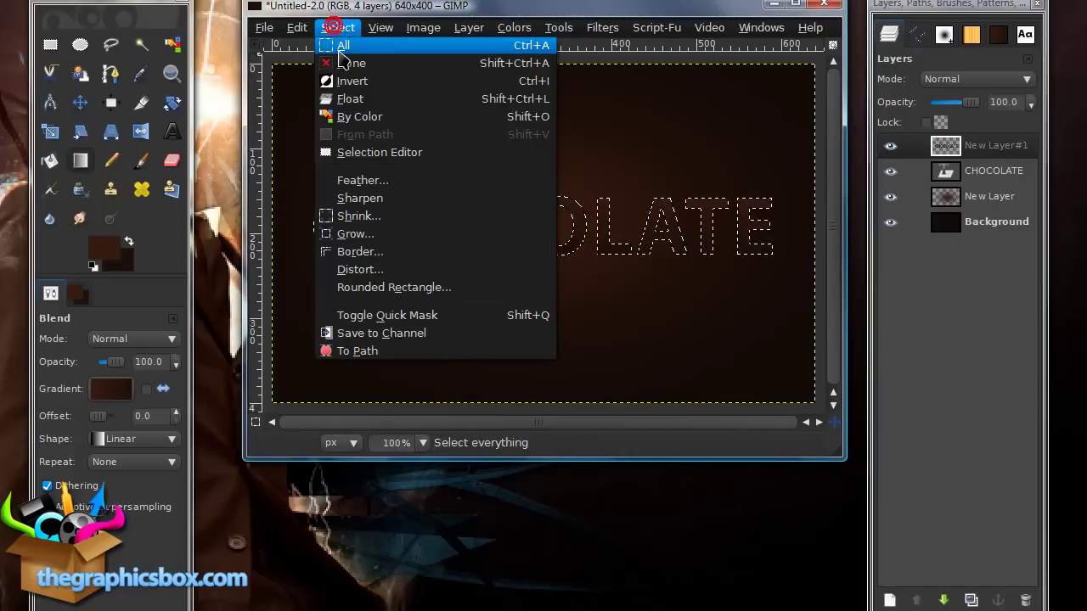
pyautogui.click(353, 63)
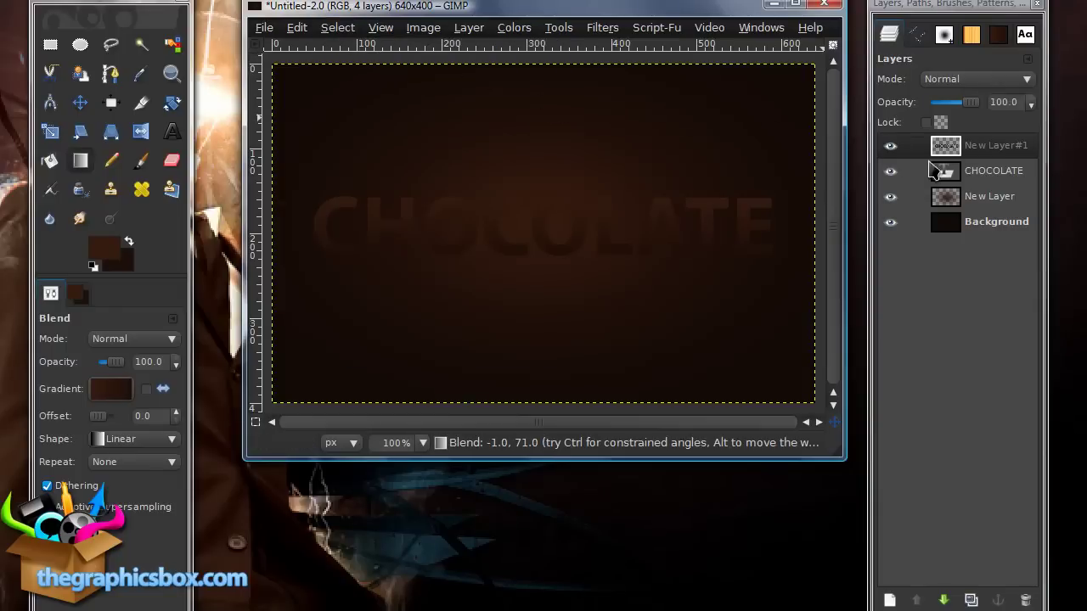
pyautogui.click(981, 172)
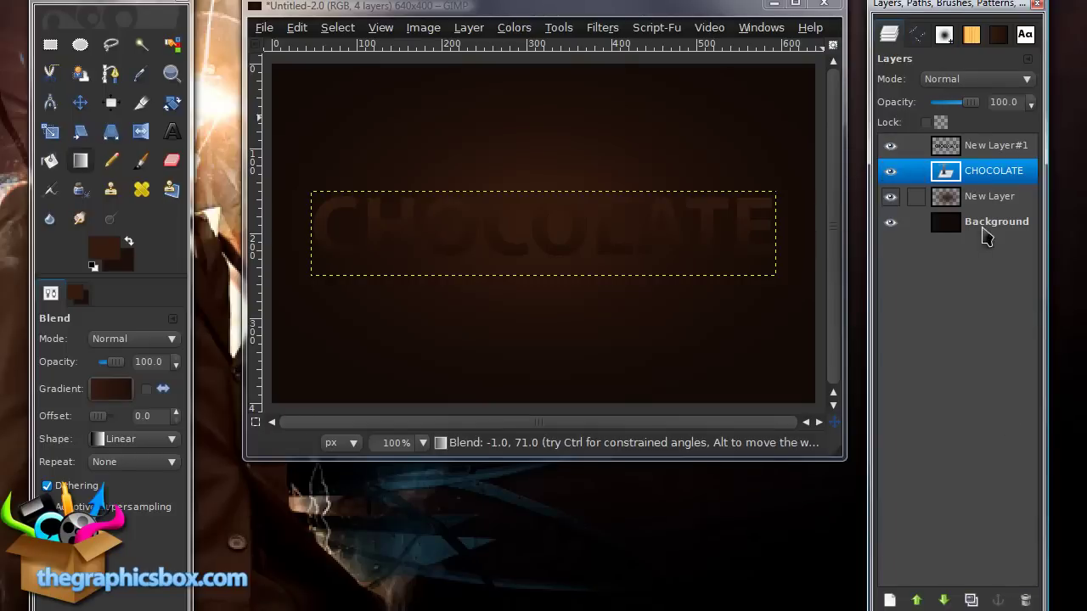
pyautogui.click(1025, 601)
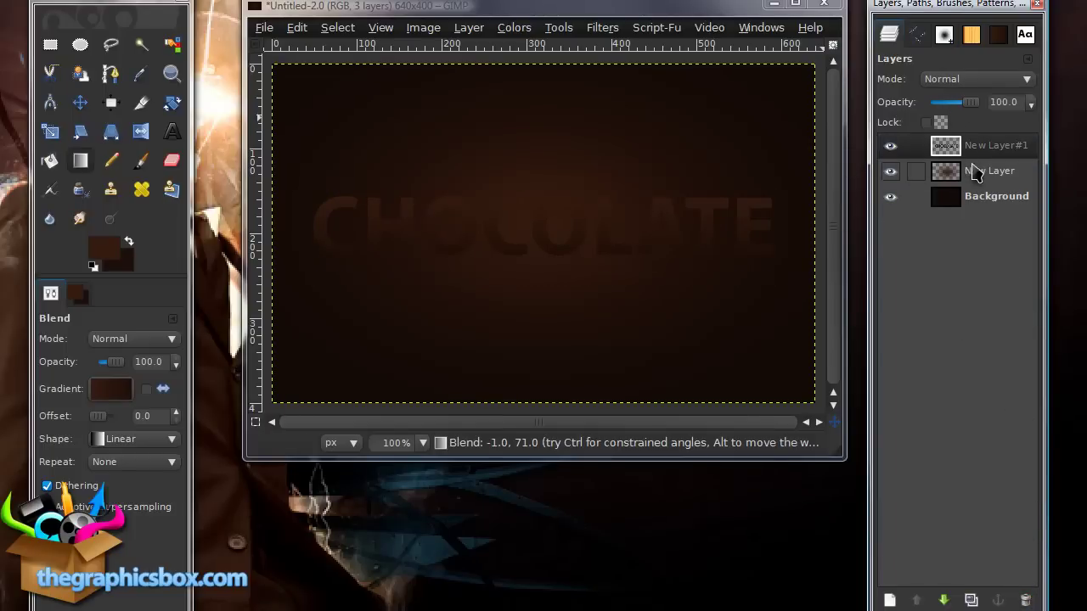
# Step: Select New Layer#1 and toggle its visibility off and on to check the lettering
pyautogui.click(901, 147)
pyautogui.click(890, 148)
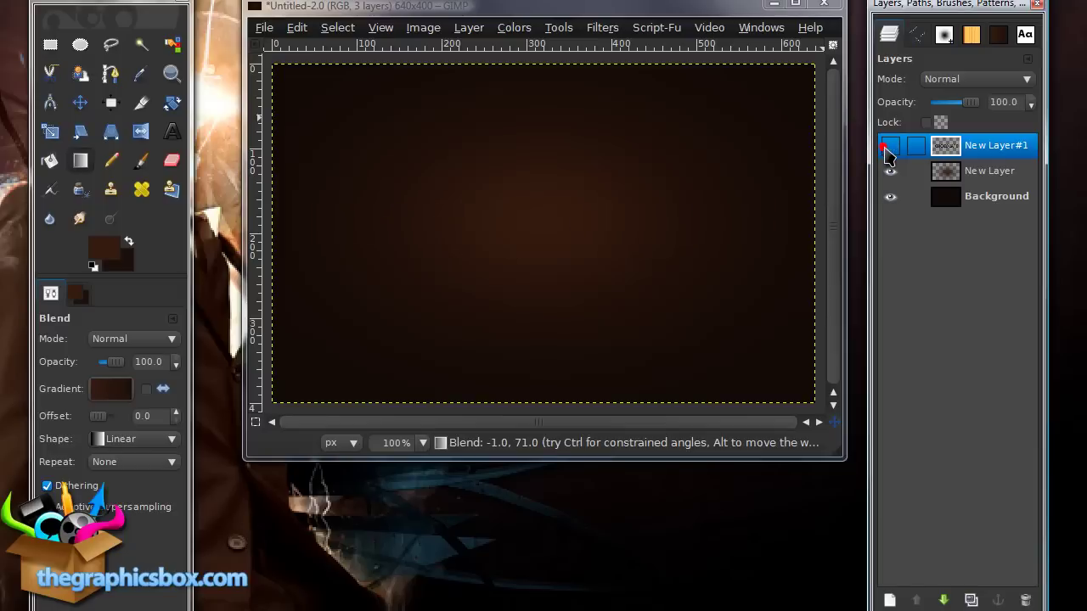
pyautogui.click(888, 146)
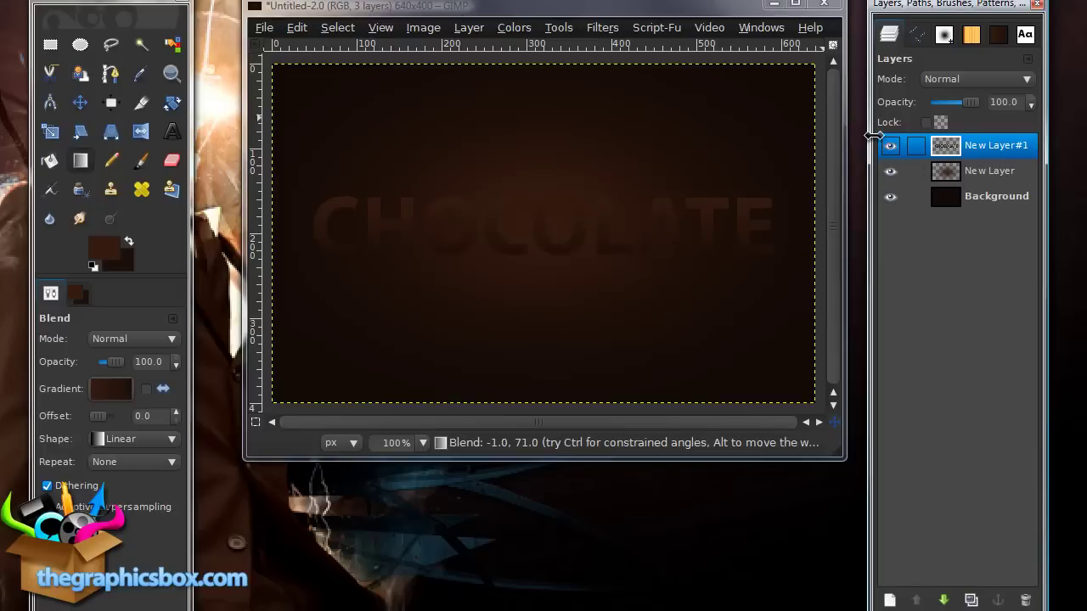
# Step: Apply a Drop Shadow with offset X/Y 2, blur radius 1 and opacity 45
pyautogui.click(601, 28)
pyautogui.moveTo(628, 180)
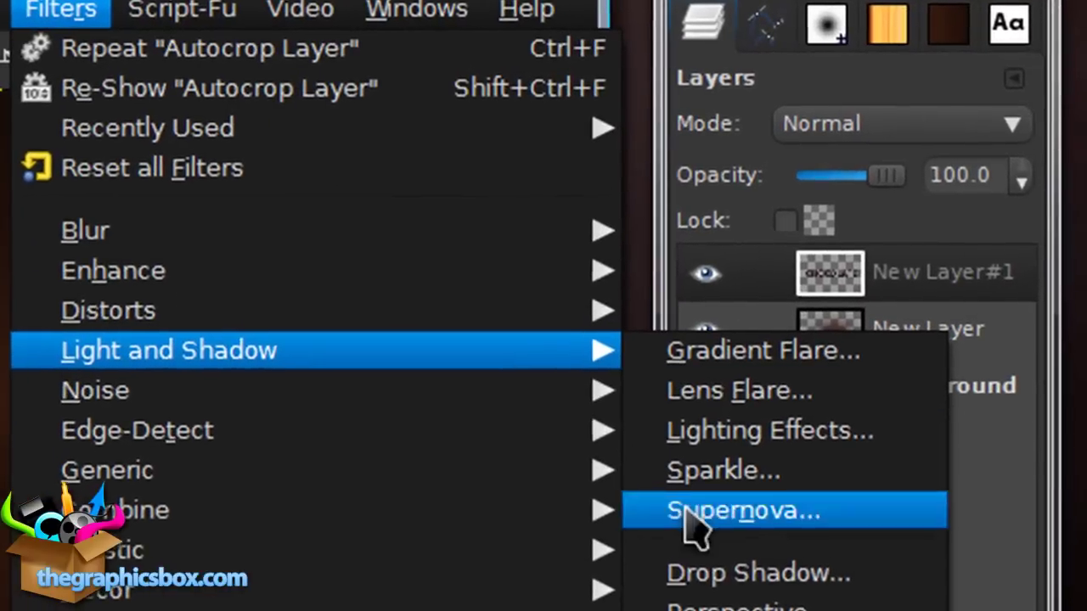
pyautogui.click(687, 511)
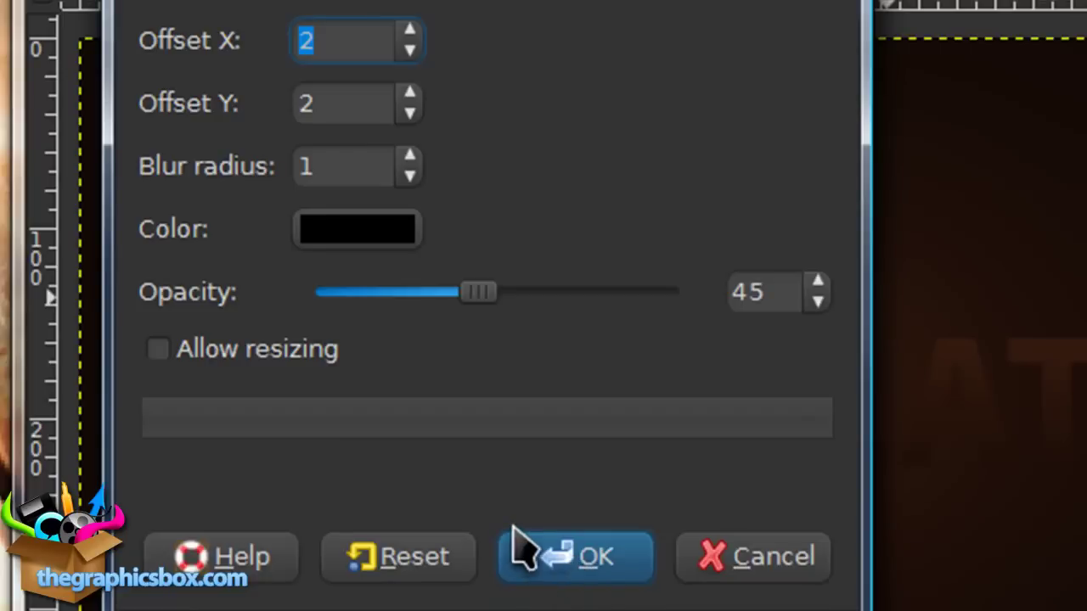
pyautogui.click(564, 574)
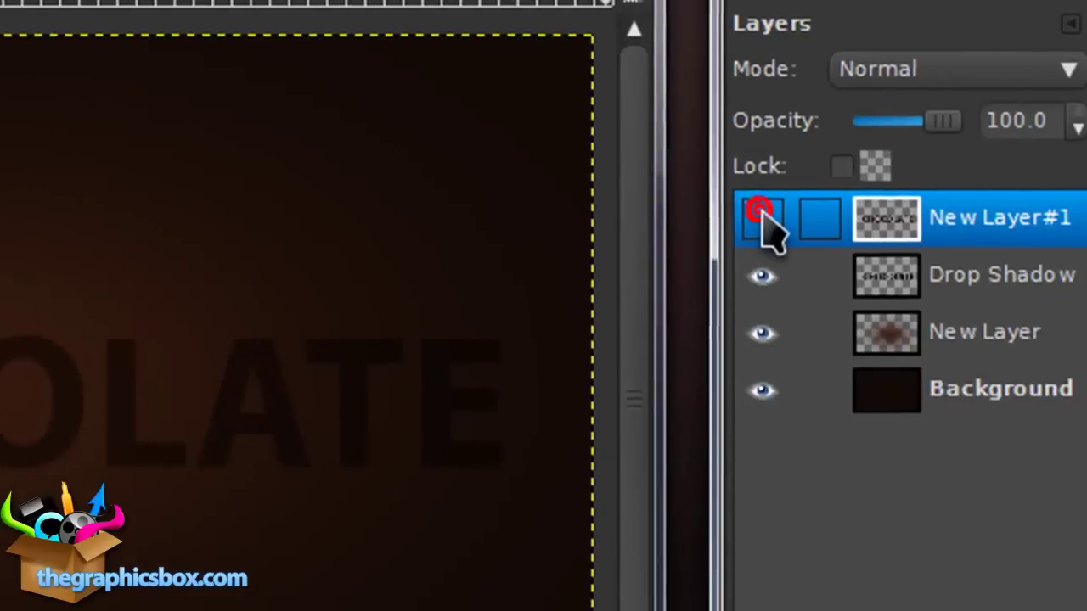
pyautogui.click(766, 221)
pyautogui.click(644, 219)
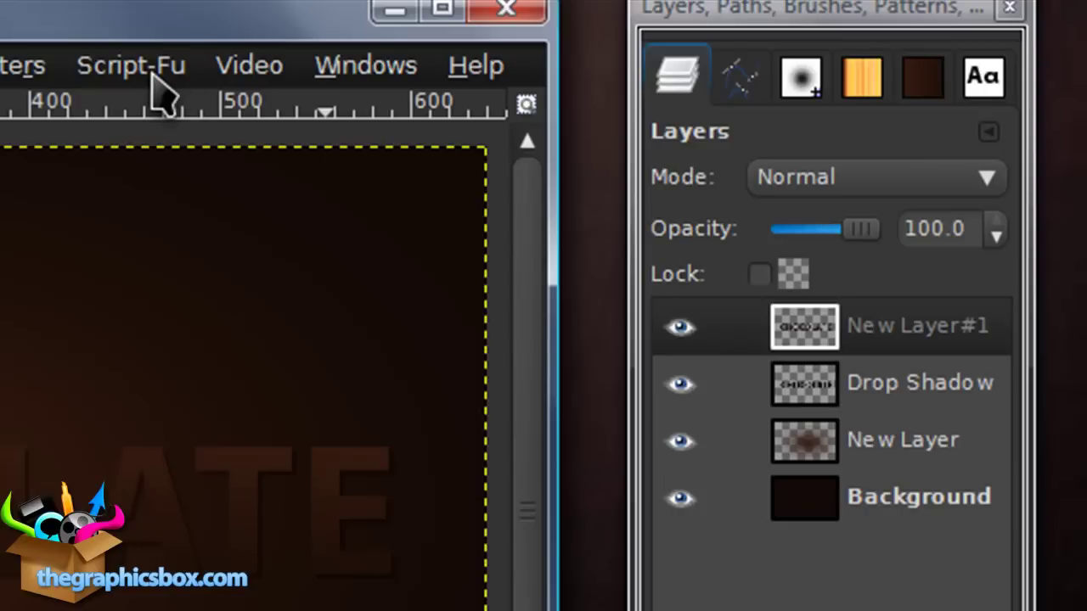
# Step: Start a Script-Fu Bevel and Emboss layer effect on the lettering and choose the Inner Bevel style
pyautogui.click(152, 68)
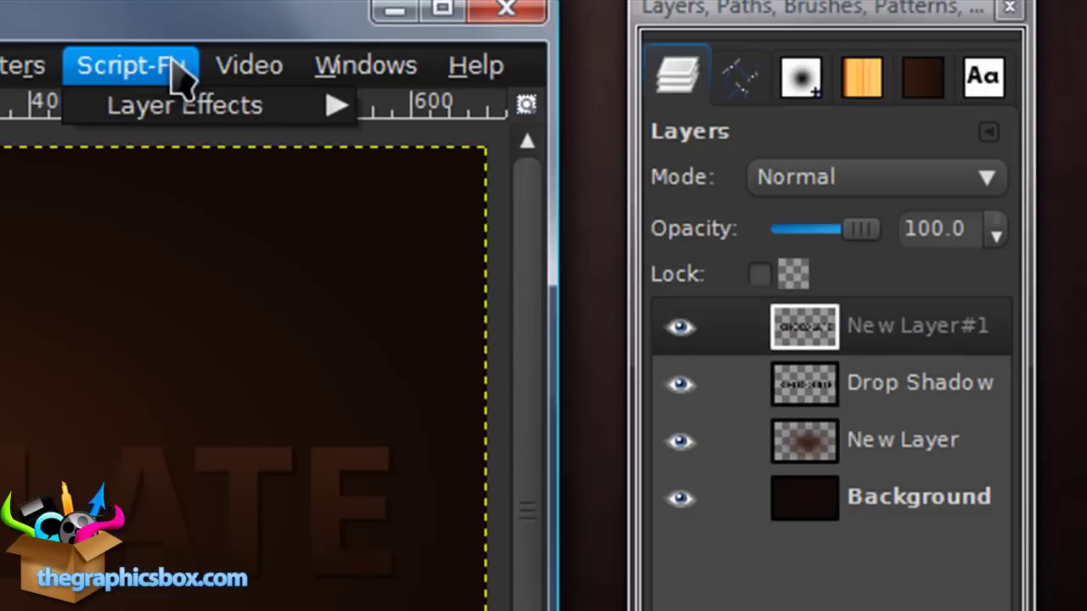
pyautogui.moveTo(119, 104)
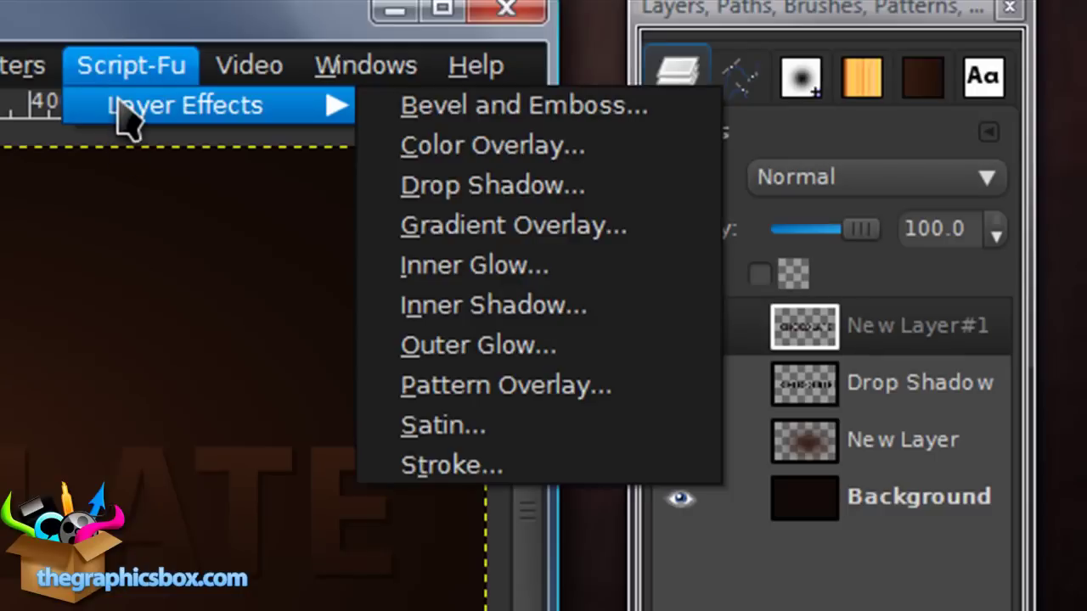
pyautogui.click(435, 108)
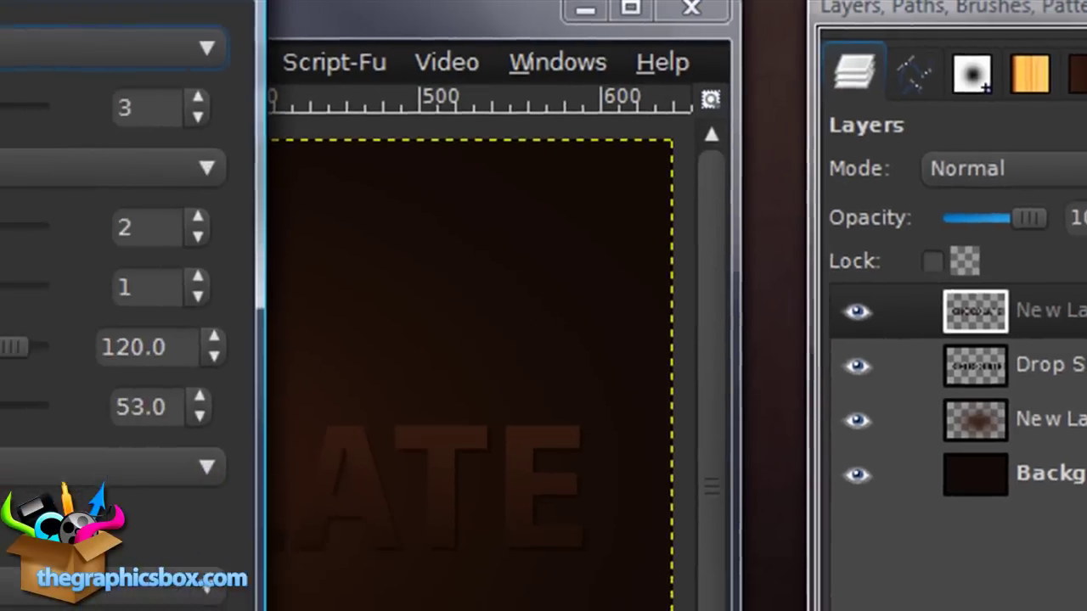
pyautogui.click(539, 39)
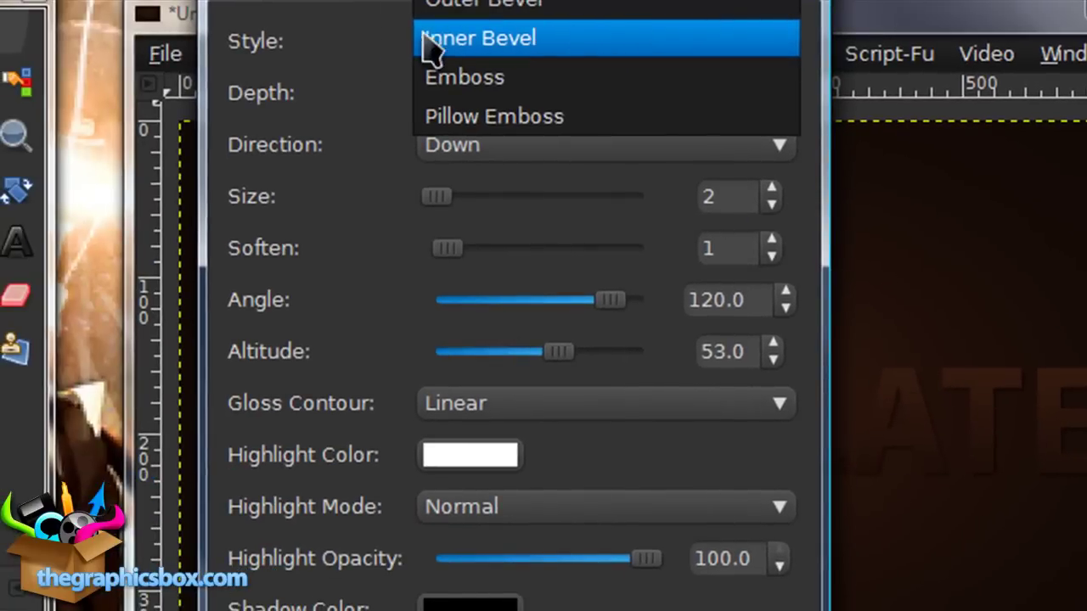
pyautogui.click(549, 37)
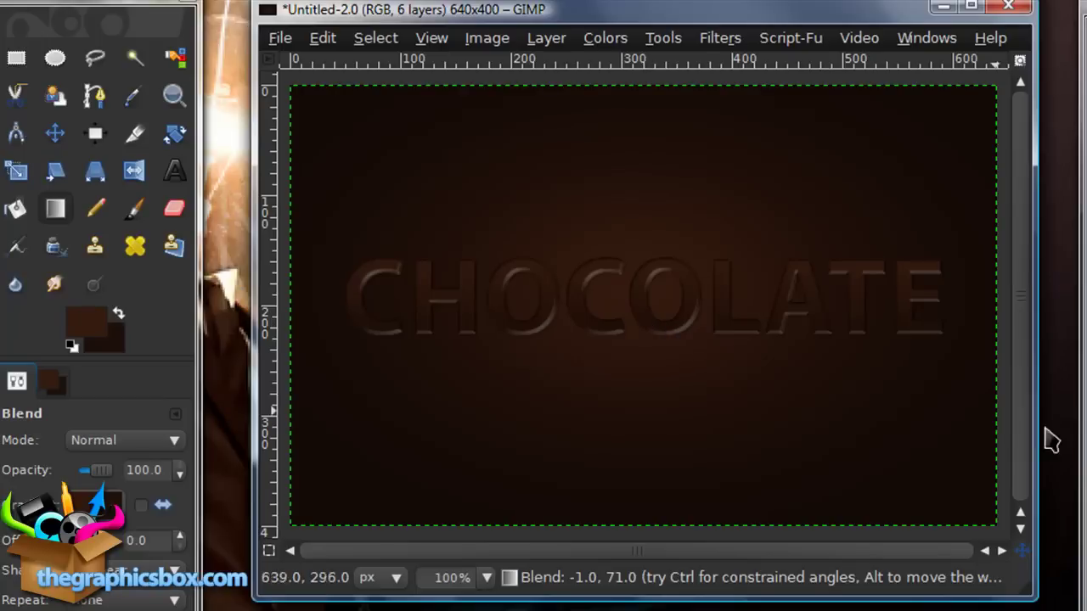
# Step: Check the finished inner-bevel embossing on the CHOCOLATE lettering in the six-layer image
pyautogui.click(1048, 440)
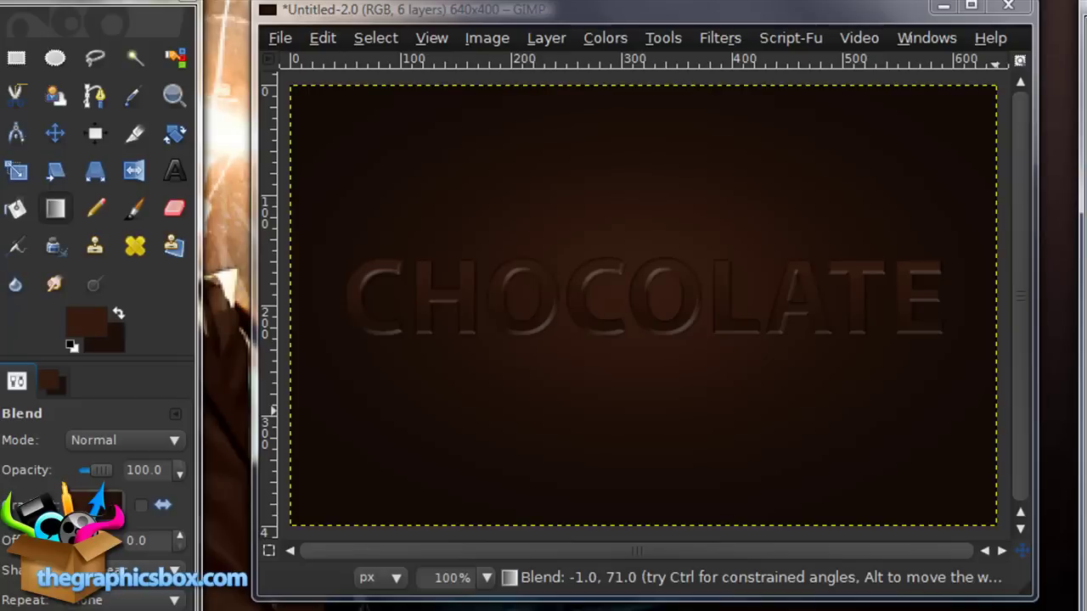